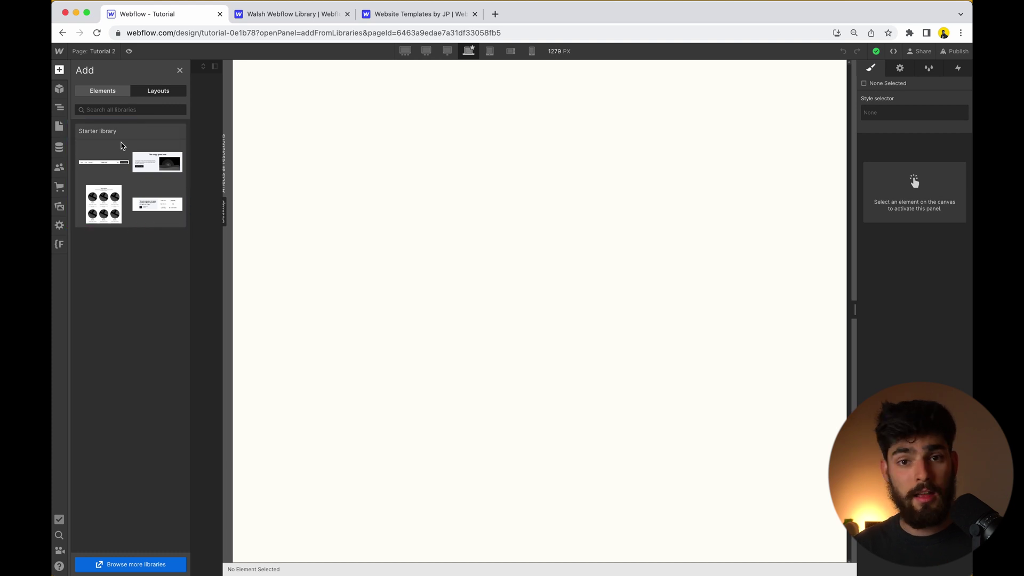
Browse the Starter library's section layouts, then return to the installed libraries list
{"action": "left_click", "coordinate": [122, 146]}
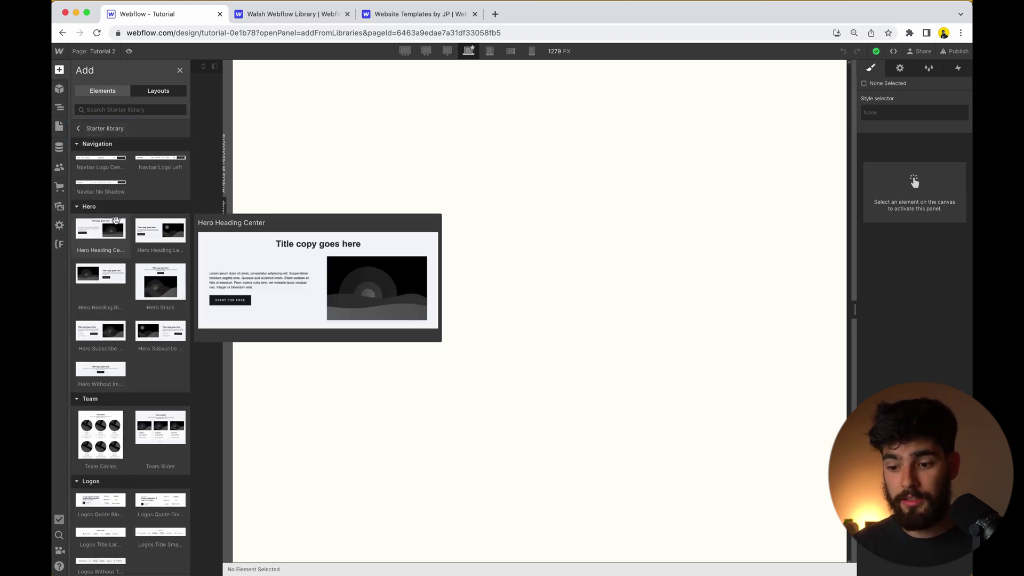
{"action": "scroll", "coordinate": [116, 219], "scroll_direction": "down", "scroll_amount": 5}
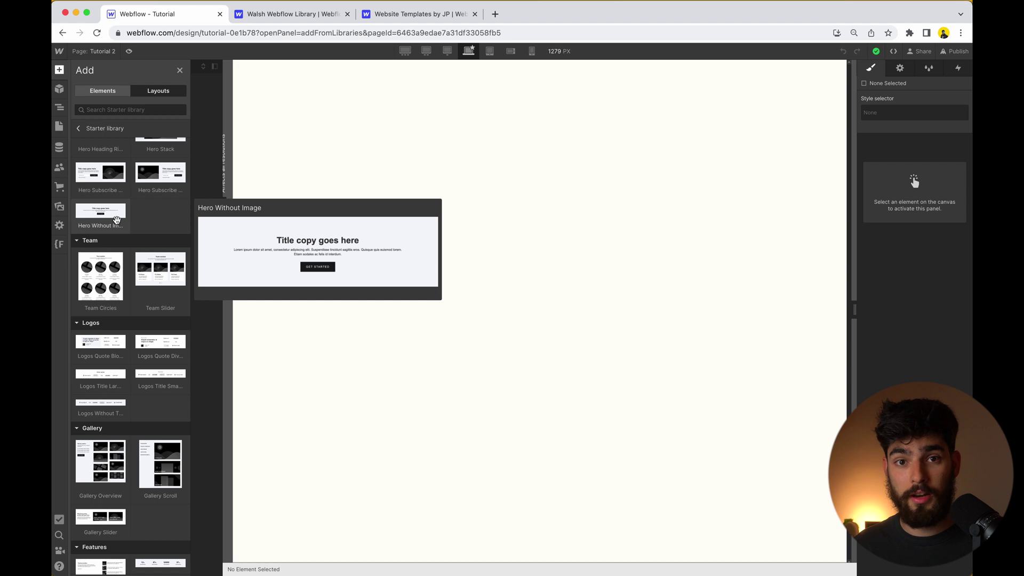
{"action": "scroll", "coordinate": [133, 320], "scroll_direction": "down", "scroll_amount": 7}
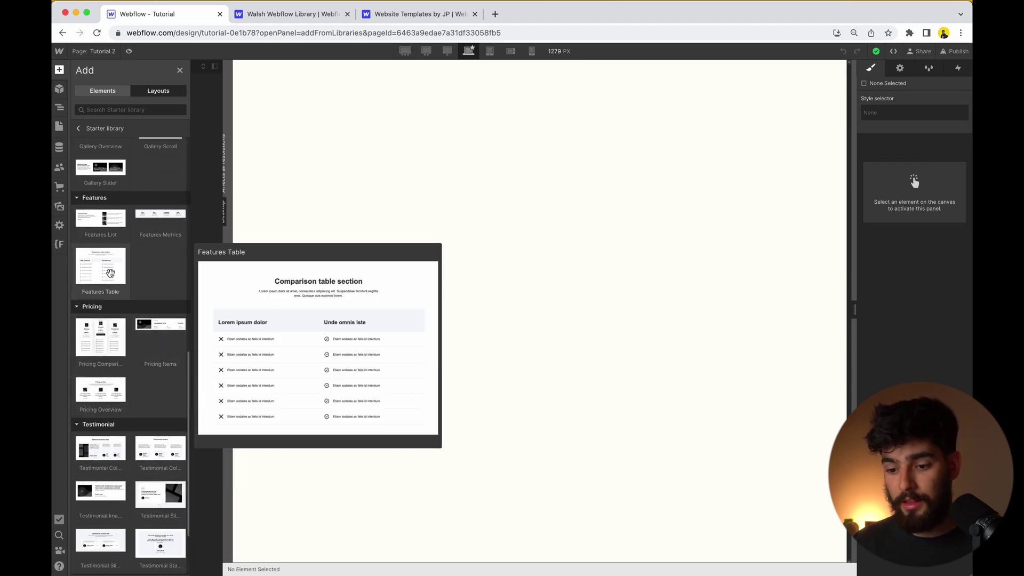
{"action": "scroll", "coordinate": [101, 404], "scroll_direction": "up", "scroll_amount": 7}
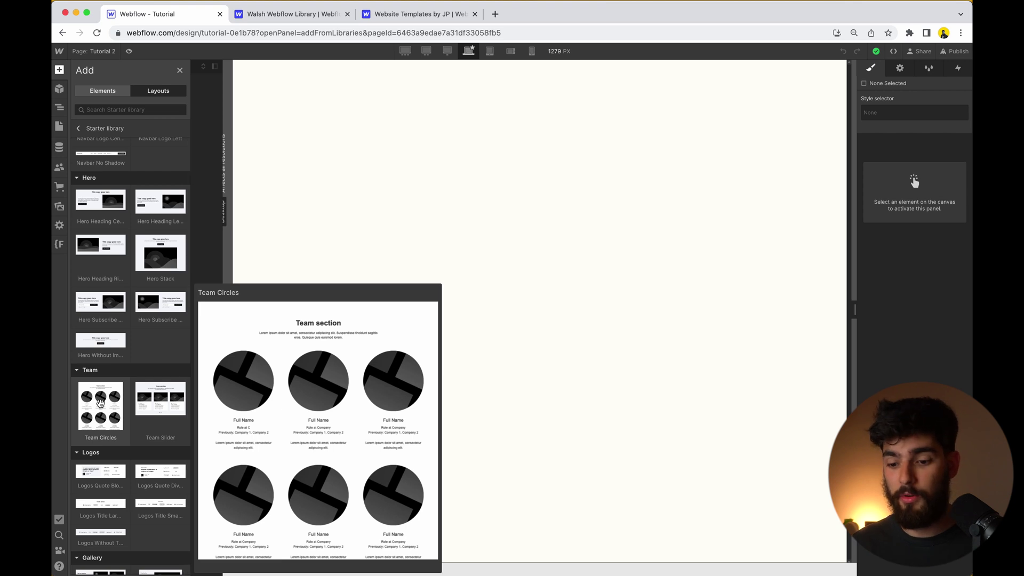
{"action": "scroll", "coordinate": [100, 404], "scroll_direction": "down", "scroll_amount": 7}
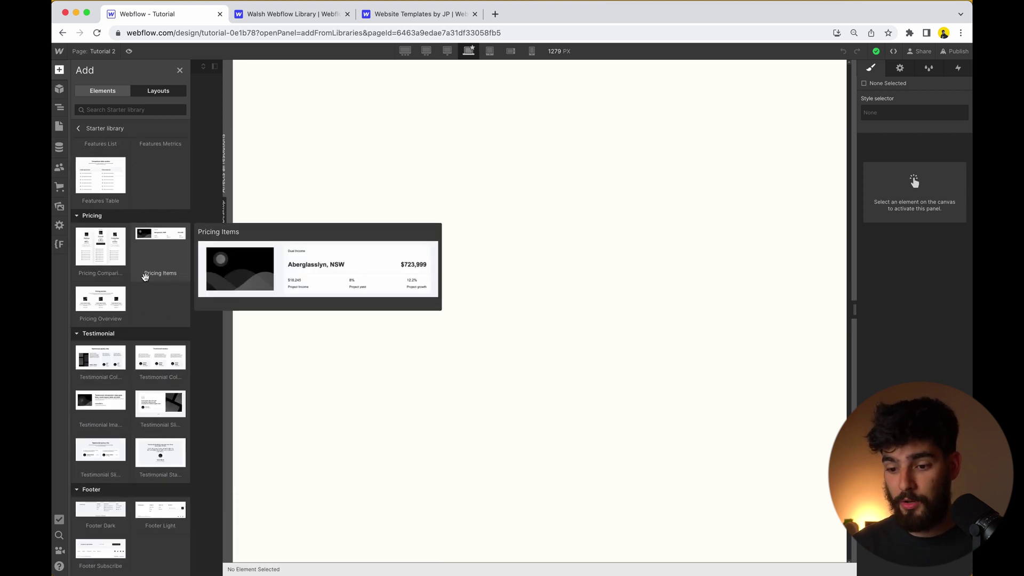
{"action": "scroll", "coordinate": [107, 559], "scroll_direction": "up", "scroll_amount": 7}
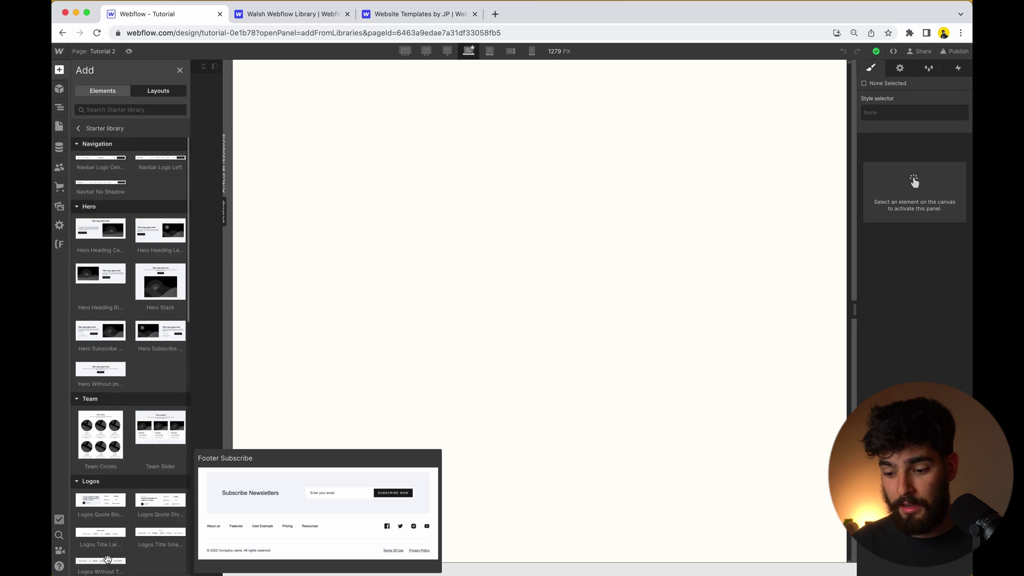
{"action": "left_click", "coordinate": [79, 128]}
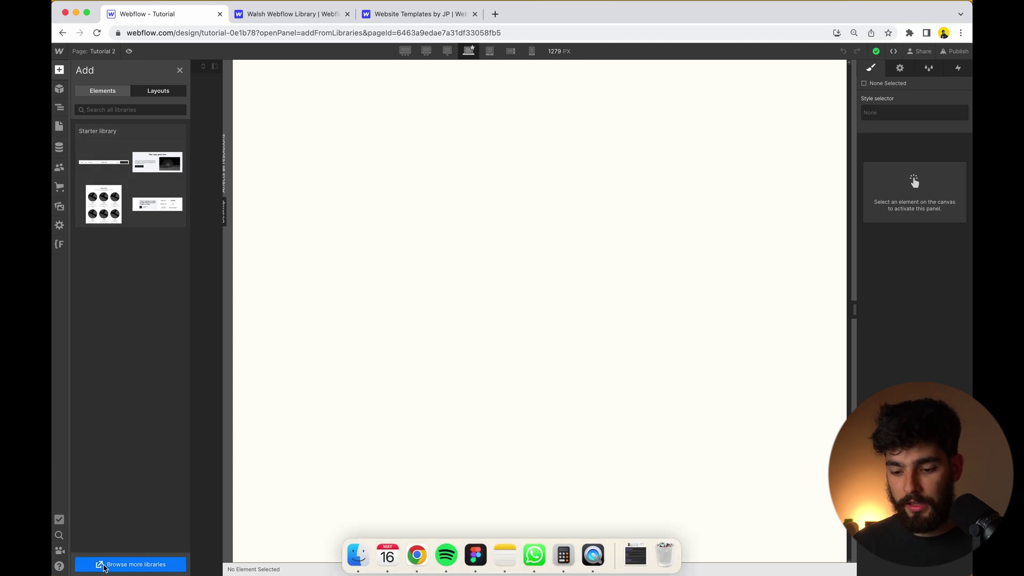
Open the Webflow libraries directory and scroll to the Walsh Webflow Library card
{"action": "left_click", "coordinate": [113, 565]}
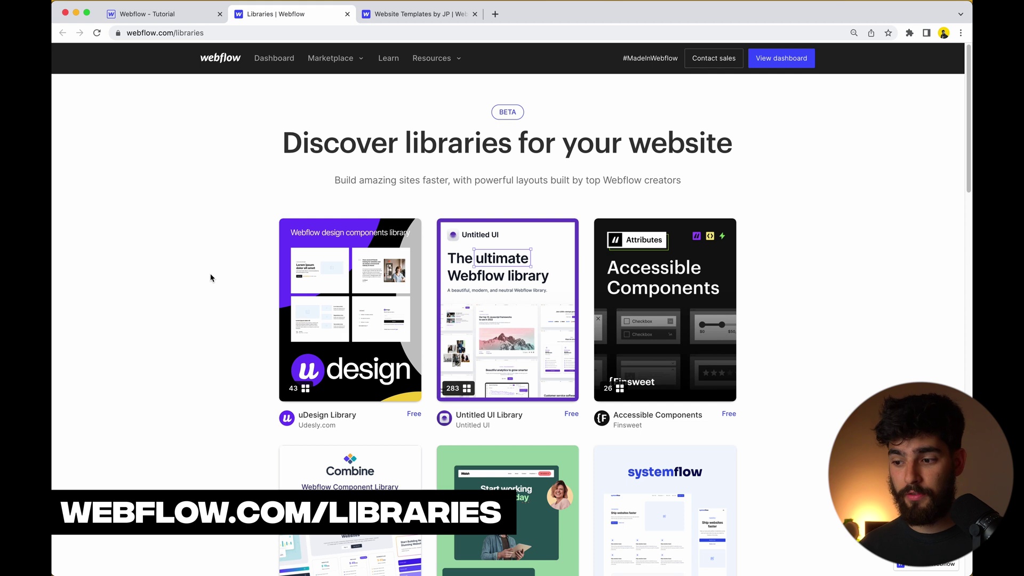
{"action": "scroll", "coordinate": [210, 277], "scroll_direction": "down", "scroll_amount": 3}
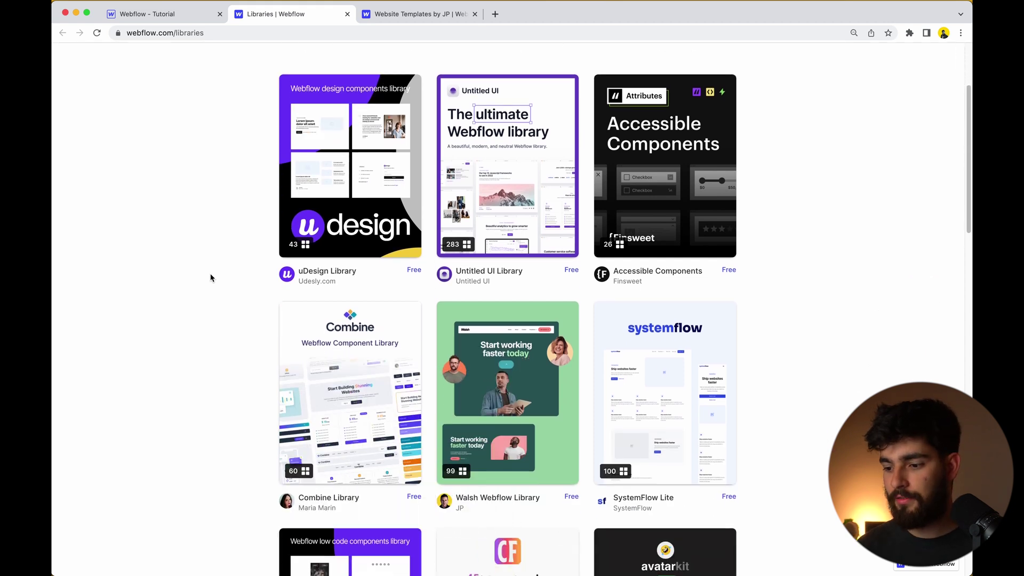
{"action": "scroll", "coordinate": [210, 277], "scroll_direction": "down", "scroll_amount": 6}
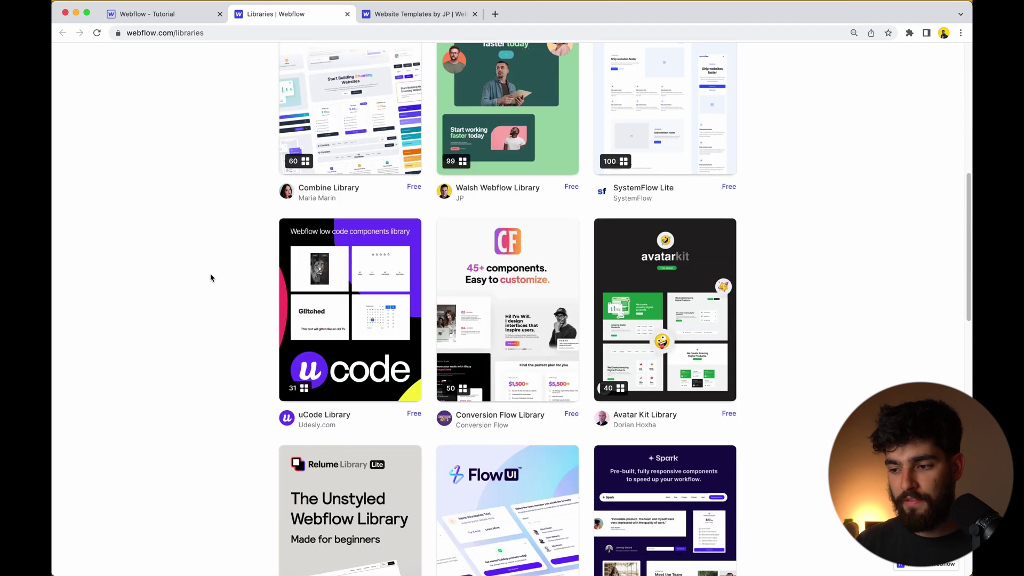
{"action": "scroll", "coordinate": [211, 277], "scroll_direction": "down", "scroll_amount": 9}
{"action": "scroll", "coordinate": [210, 277], "scroll_direction": "up", "scroll_amount": 8}
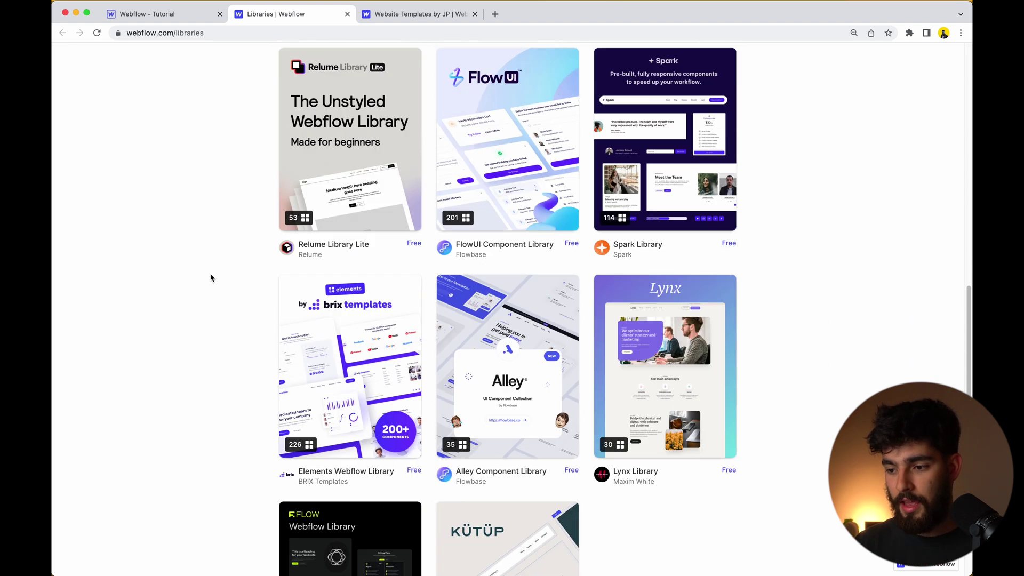
{"action": "scroll", "coordinate": [210, 278], "scroll_direction": "up", "scroll_amount": 5}
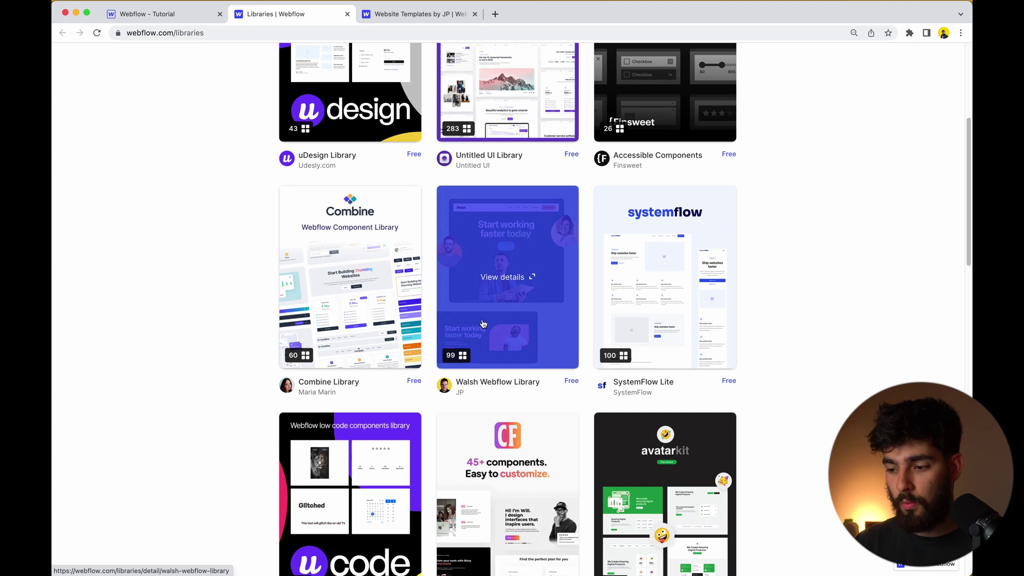
Install the free Walsh Webflow Library from its details page
{"action": "left_click", "coordinate": [483, 324], "text": "super"}
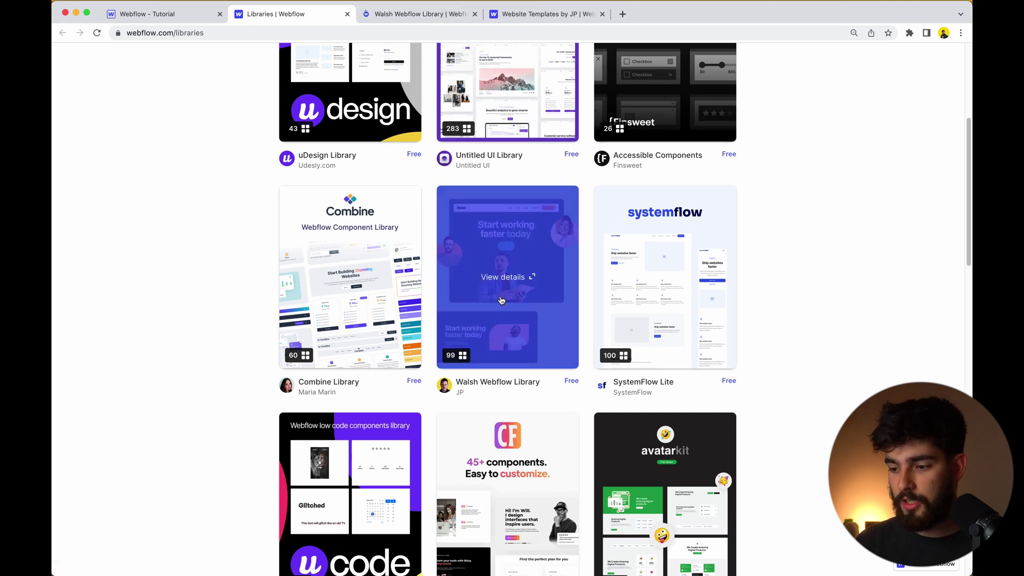
{"action": "left_click", "coordinate": [400, 15]}
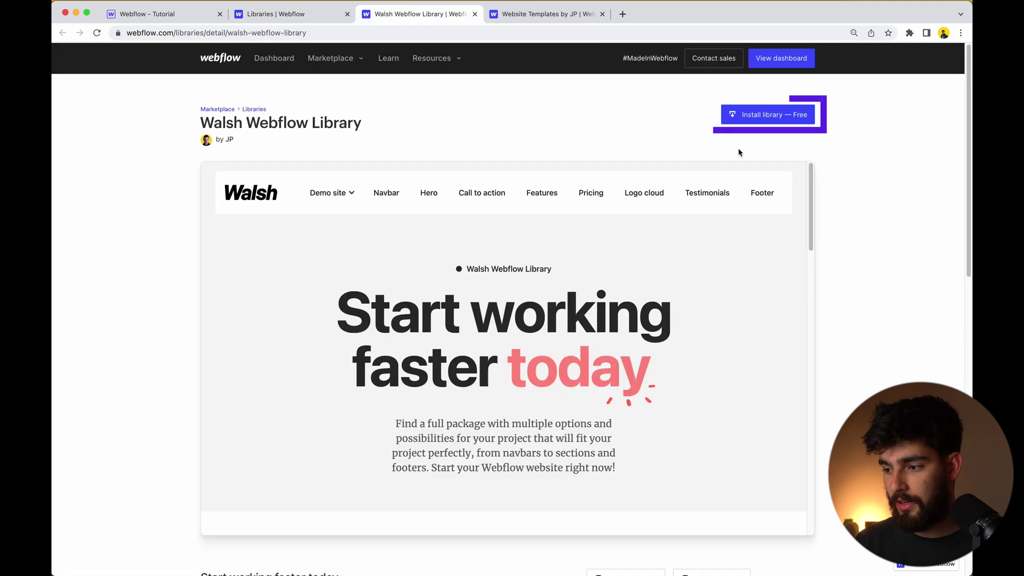
{"action": "left_click", "coordinate": [768, 113]}
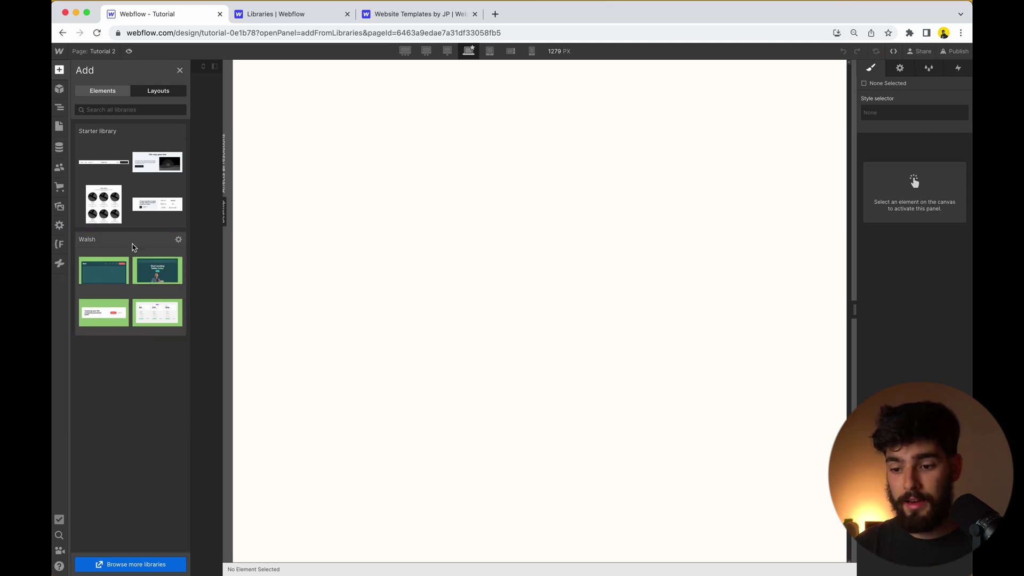
Open the Walsh library in the Layouts tab and compare its Nav 06 and Nav 01 layouts
{"action": "left_click", "coordinate": [135, 243]}
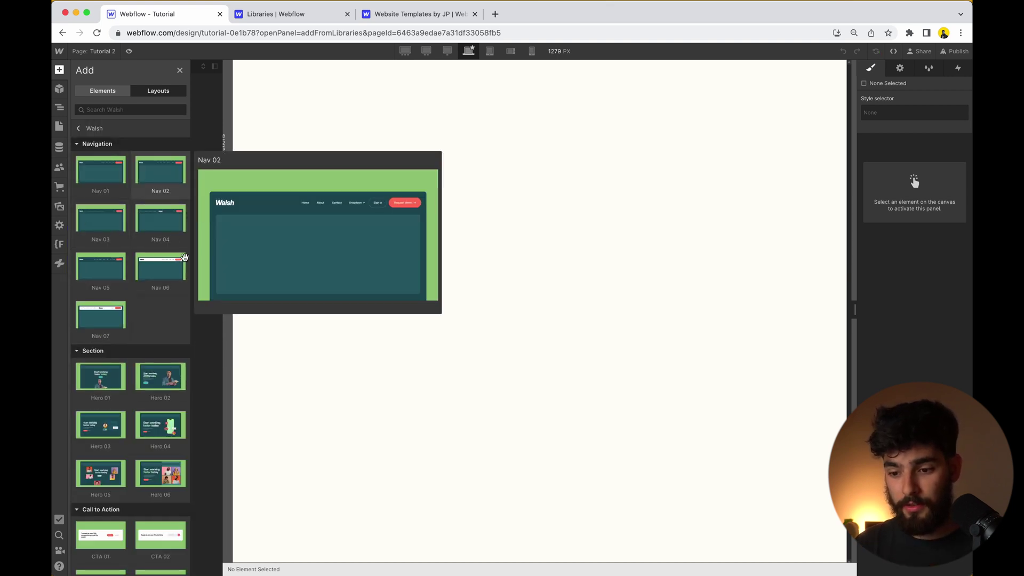
{"action": "mouse_move", "coordinate": [143, 256]}
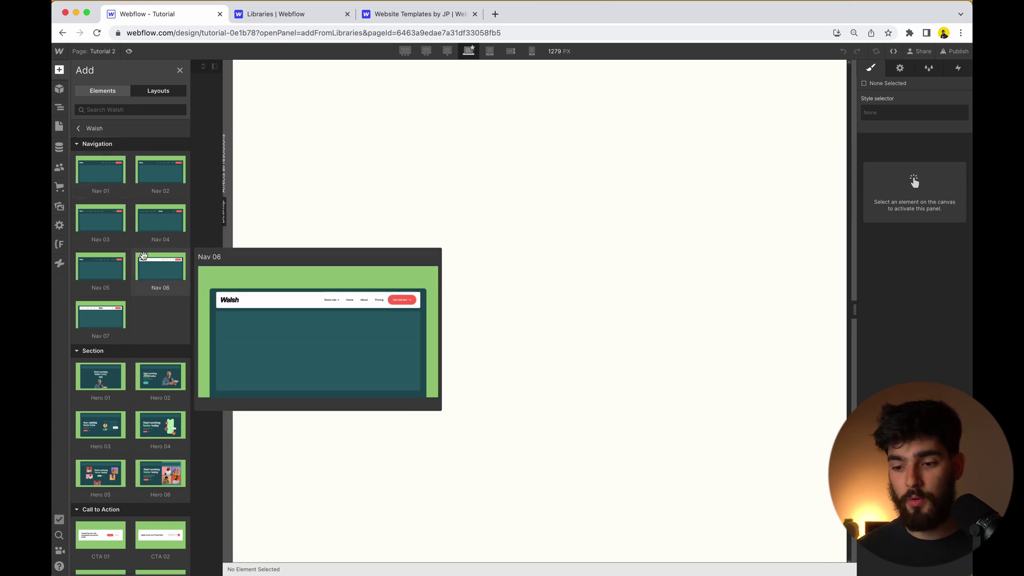
Place the Walsh Nav 01 navbar at the top and Hero 05 below it
{"action": "mouse_move", "coordinate": [103, 173]}
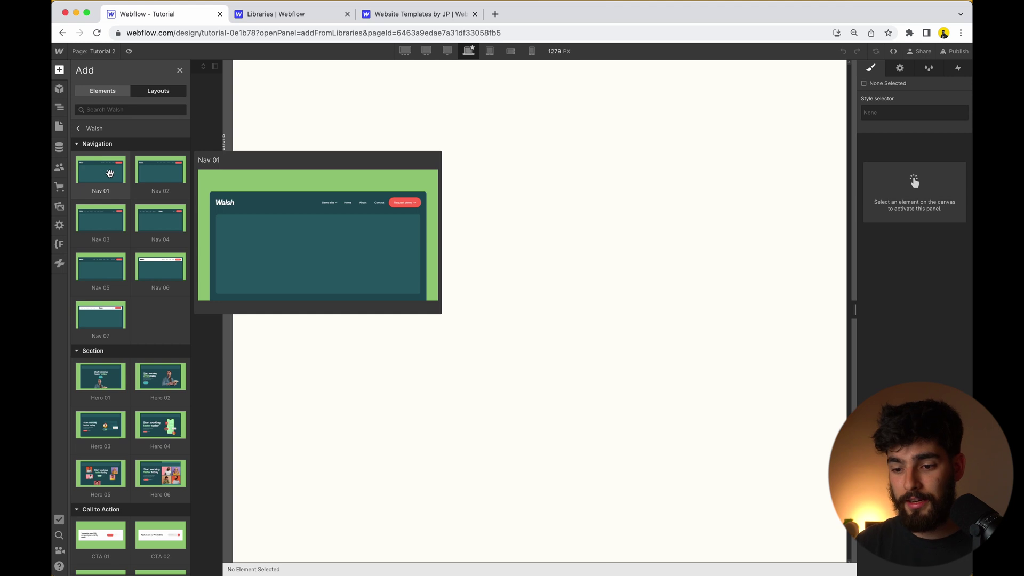
{"action": "left_click_drag", "start_coordinate": [109, 173], "coordinate": [347, 140]}
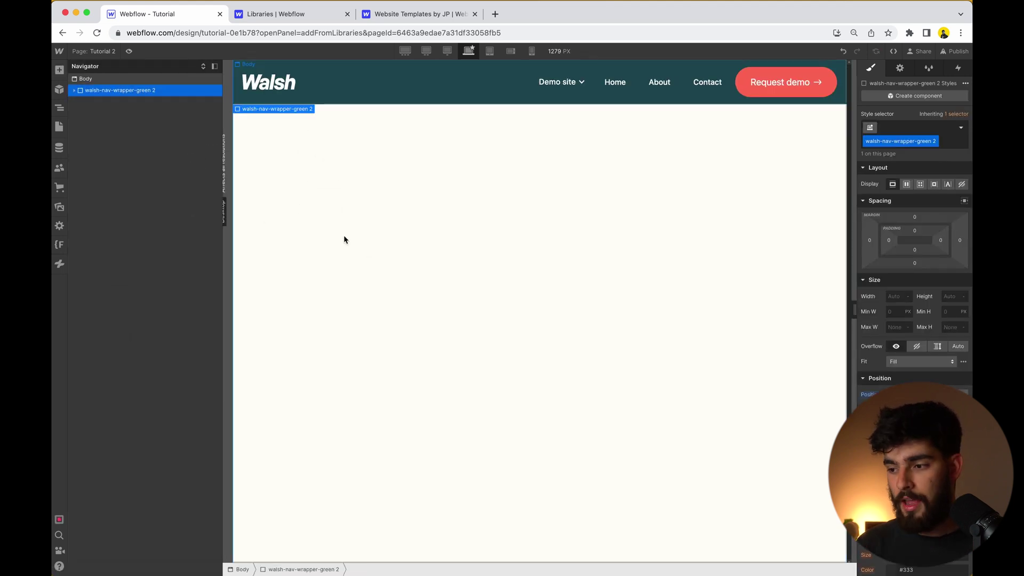
{"action": "left_click", "coordinate": [59, 70]}
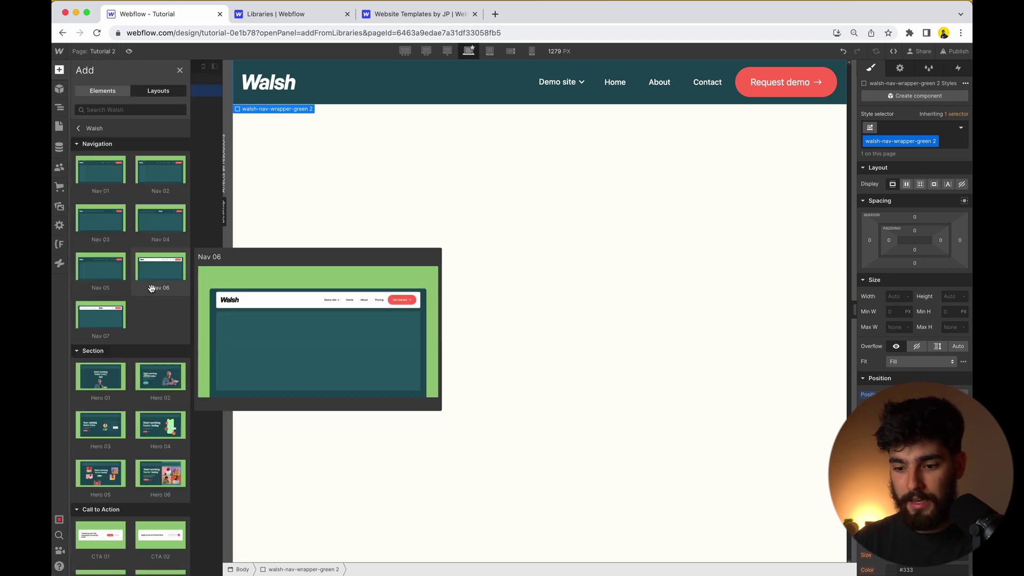
{"action": "scroll", "coordinate": [133, 266], "scroll_direction": "down", "scroll_amount": 5}
{"action": "mouse_move", "coordinate": [105, 298]}
{"action": "left_click_drag", "start_coordinate": [105, 298], "coordinate": [455, 286]}
Add the CTA 01 section below the hero and reposition the navbar in the body
{"action": "left_click", "coordinate": [59, 70]}
{"action": "scroll", "coordinate": [134, 320], "scroll_direction": "down", "scroll_amount": 3}
{"action": "mouse_move", "coordinate": [143, 446]}
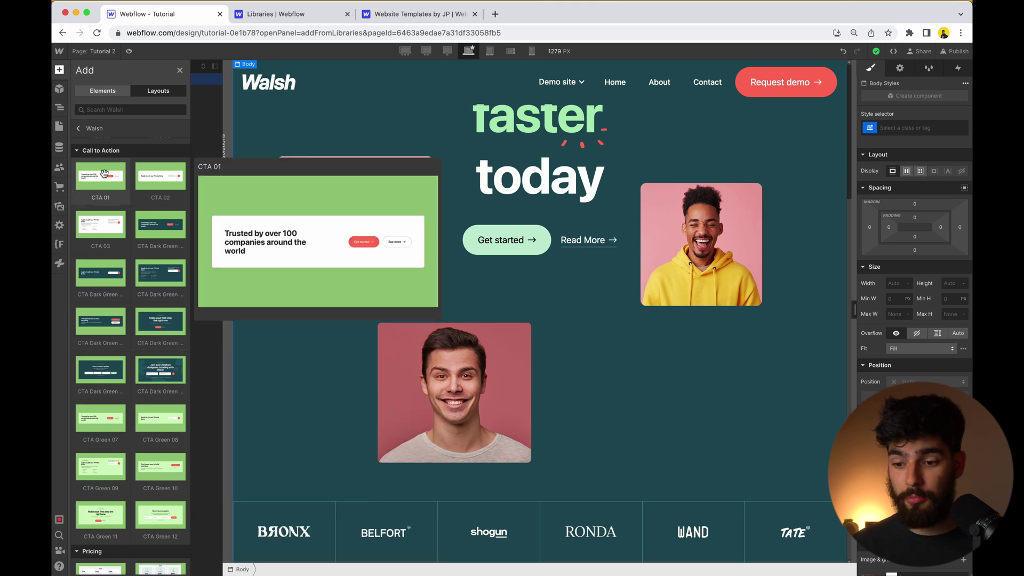
{"action": "left_click", "coordinate": [105, 178]}
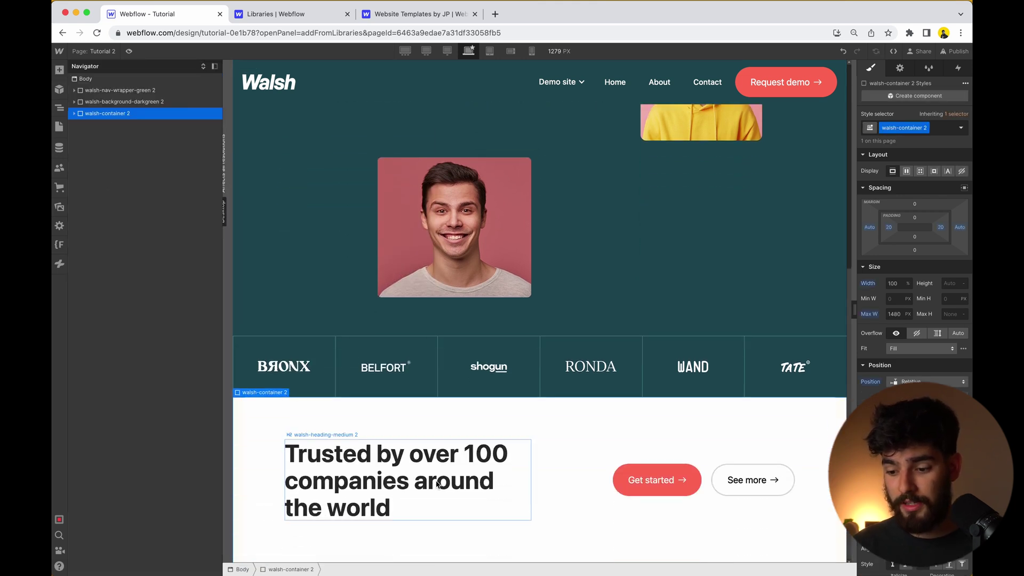
{"action": "left_click_drag", "start_coordinate": [89, 88], "coordinate": [81, 81]}
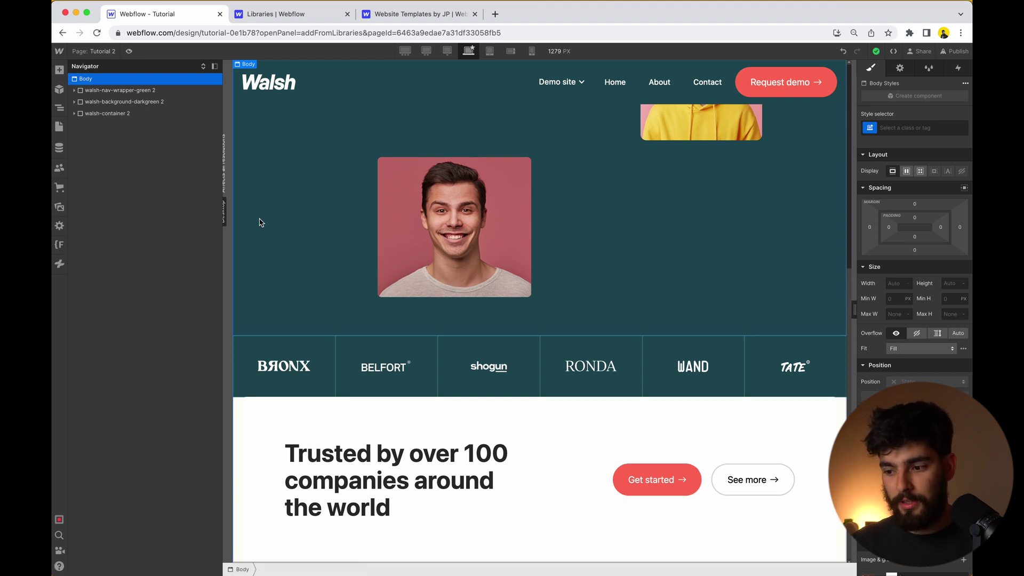
Reopen the Walsh layouts and select the hero's center wrapper
{"action": "scroll", "coordinate": [258, 222], "scroll_direction": "up", "scroll_amount": 10}
{"action": "key", "text": "a"}
{"action": "scroll", "coordinate": [154, 342], "scroll_direction": "down", "scroll_amount": 10}
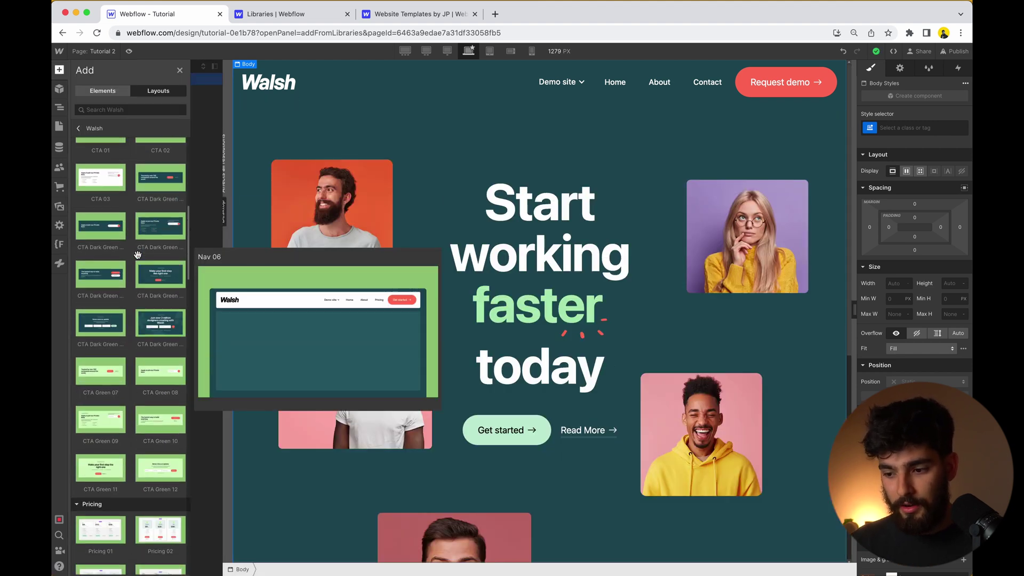
{"action": "mouse_move", "coordinate": [154, 342]}
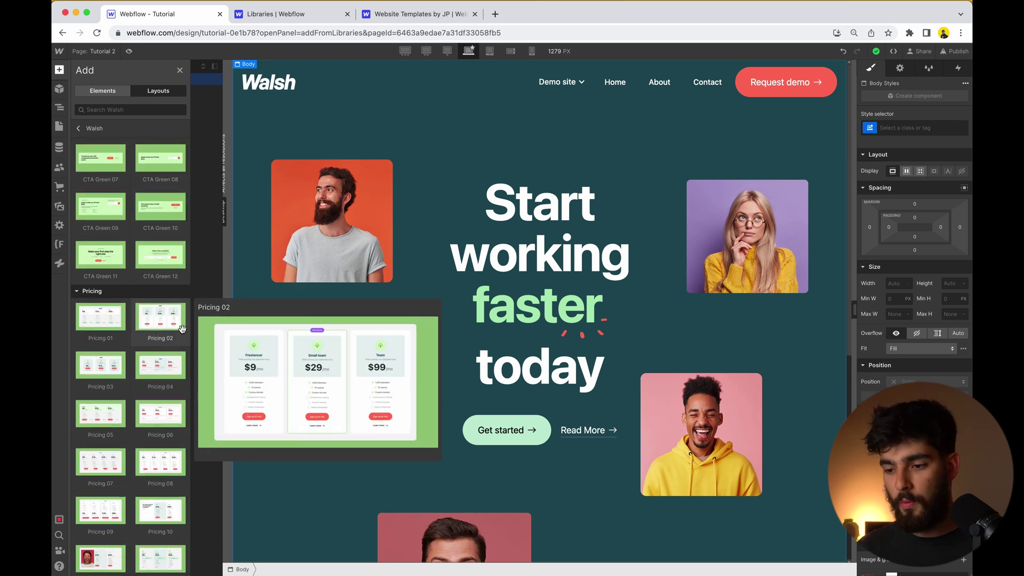
{"action": "left_click", "coordinate": [411, 253]}
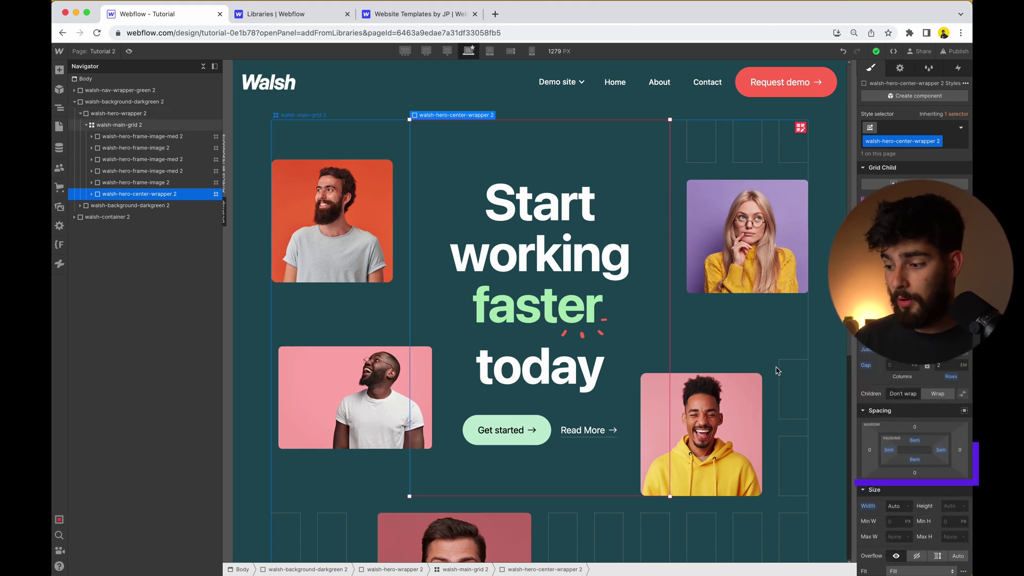
{"action": "scroll", "coordinate": [775, 368], "scroll_direction": "down", "scroll_amount": 3}
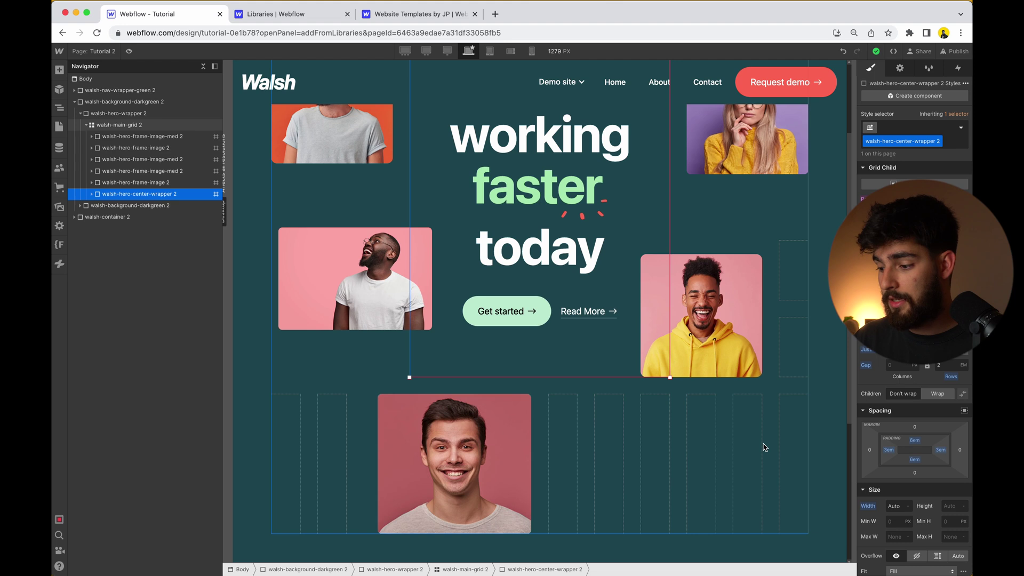
{"action": "scroll", "coordinate": [764, 447], "scroll_direction": "up", "scroll_amount": 2}
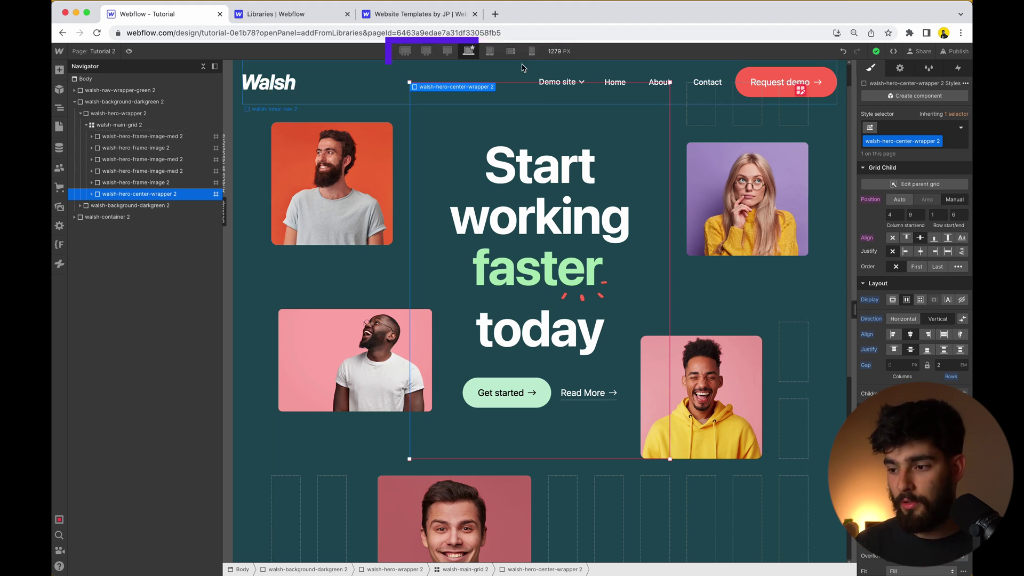
{"action": "left_click", "coordinate": [532, 51]}
{"action": "scroll", "coordinate": [526, 261], "scroll_direction": "down", "scroll_amount": 5}
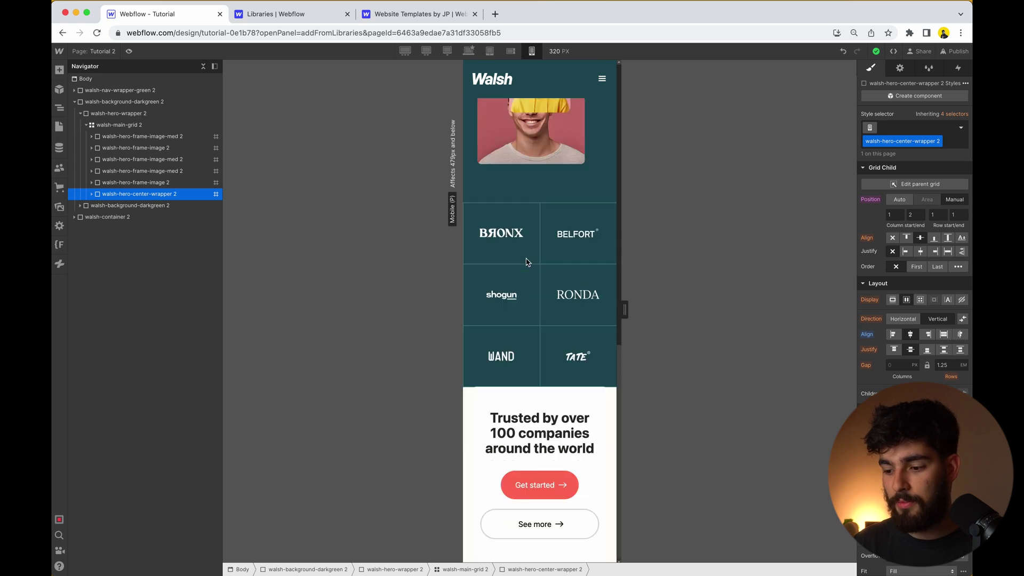
{"action": "scroll", "coordinate": [525, 261], "scroll_direction": "up", "scroll_amount": 5}
{"action": "left_click", "coordinate": [405, 51]}
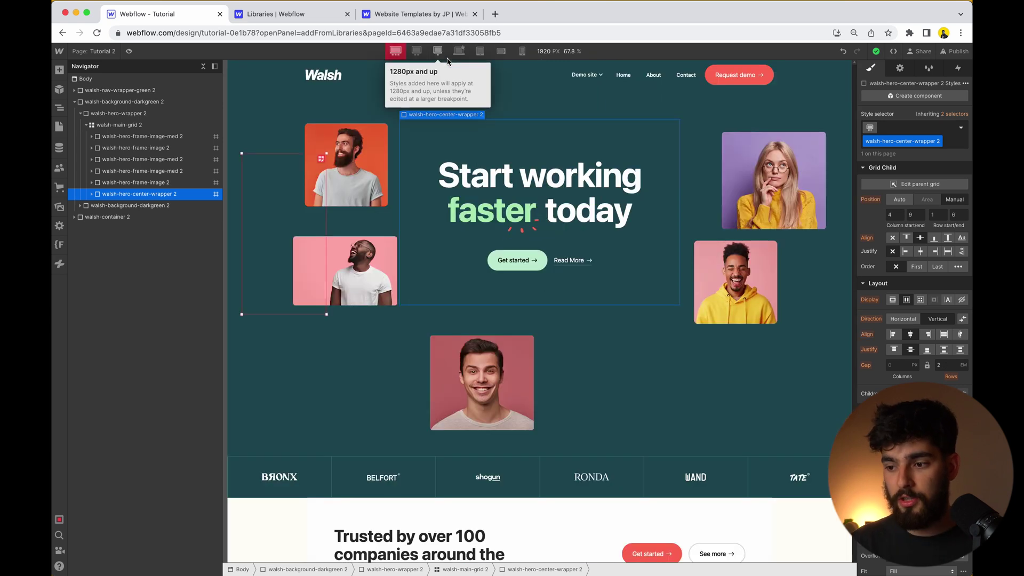
{"action": "left_click", "coordinate": [459, 57]}
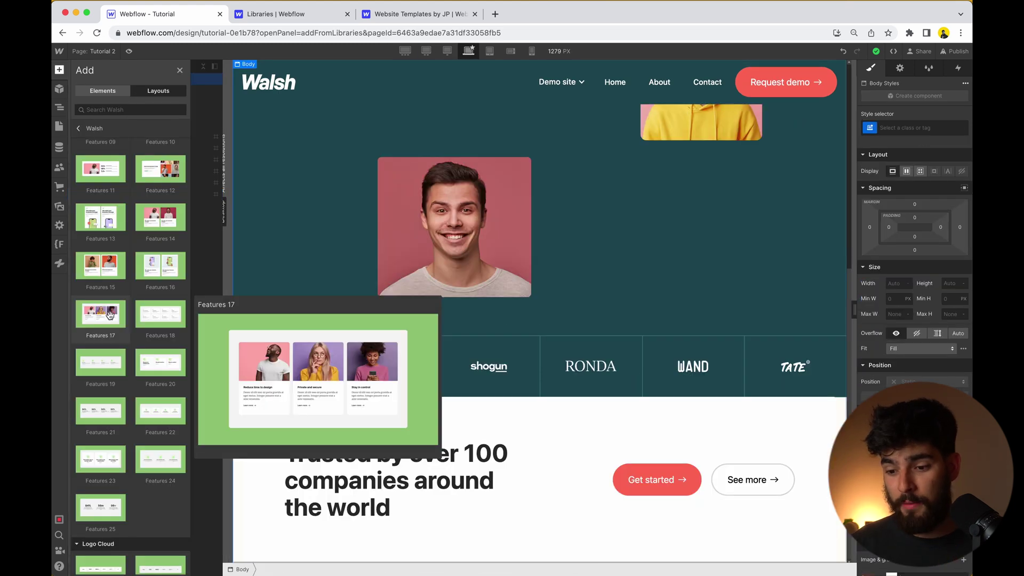
Place the Features 17 three-card section and insert Pricing 08 beneath it
{"action": "left_click_drag", "start_coordinate": [110, 314], "coordinate": [250, 495]}
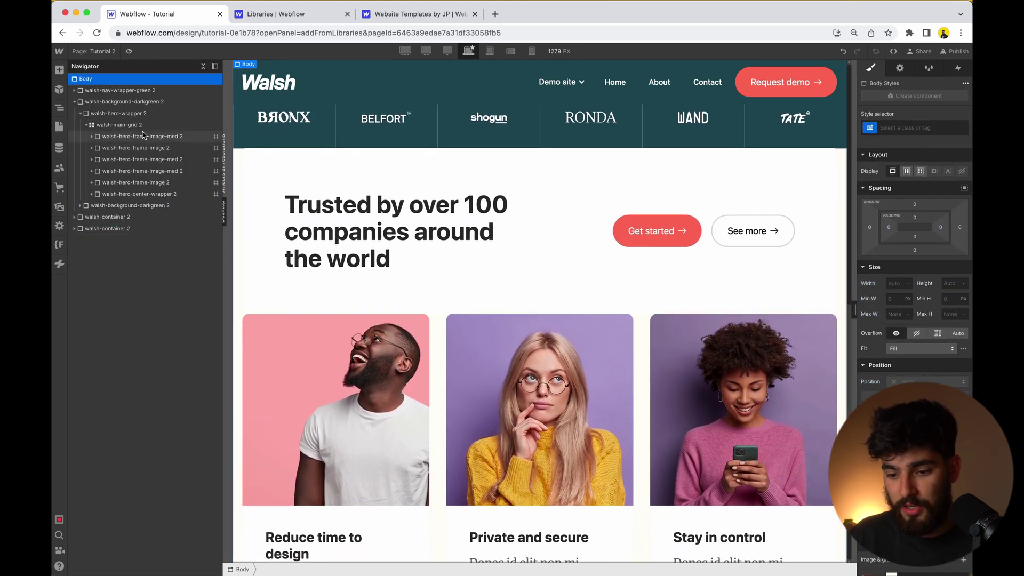
{"action": "key", "text": "a"}
{"action": "scroll", "coordinate": [138, 296], "scroll_direction": "down", "scroll_amount": 15}
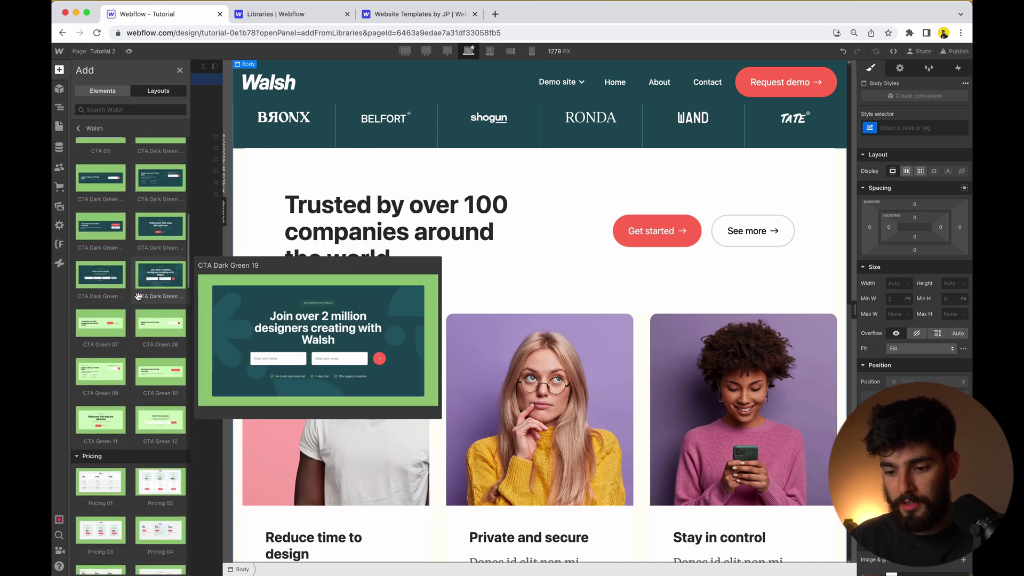
{"action": "scroll", "coordinate": [138, 296], "scroll_direction": "down", "scroll_amount": 10}
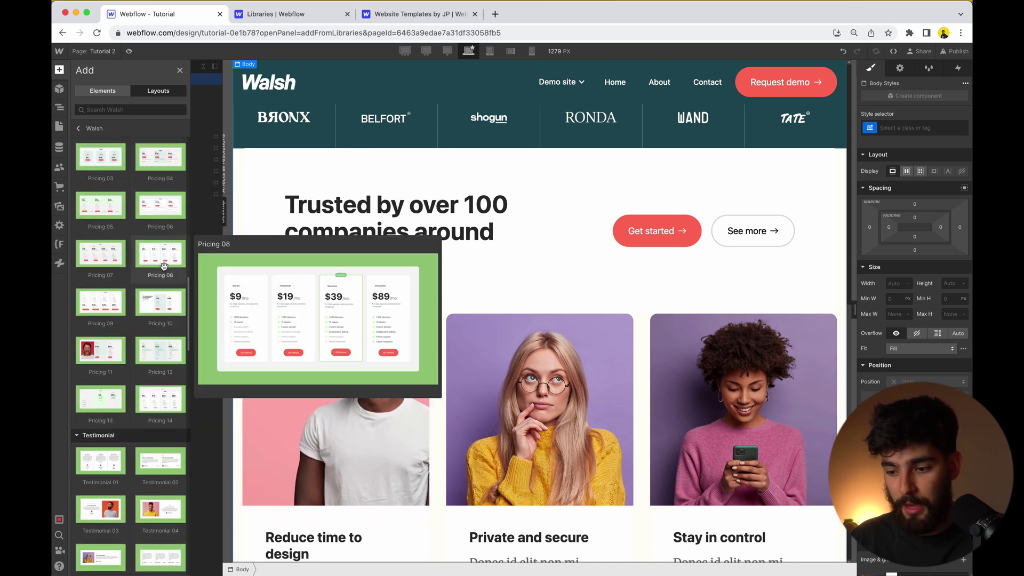
{"action": "left_click", "coordinate": [164, 266]}
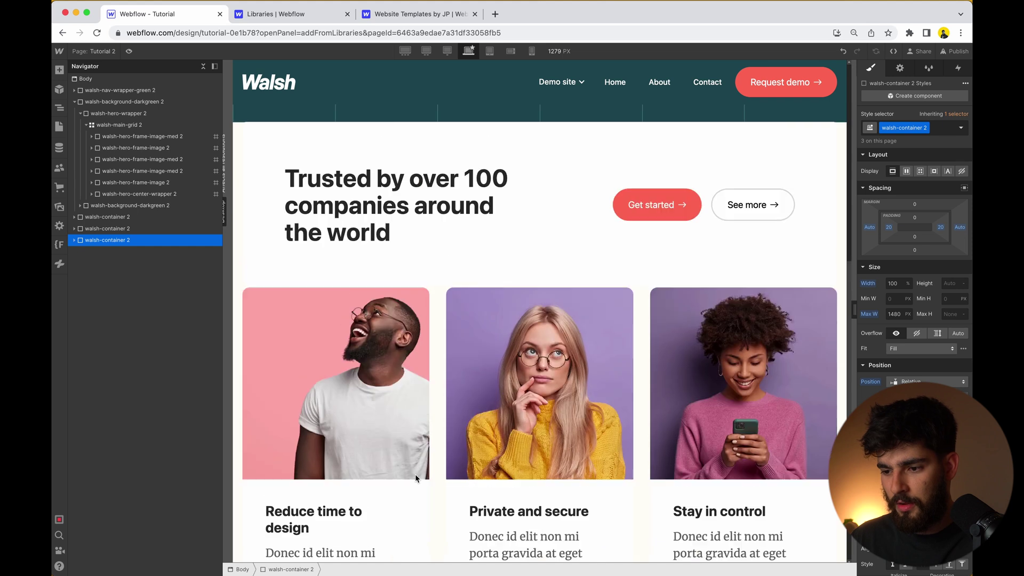
Insert the Testimonial 01 section below the pricing section
{"action": "key", "text": "a"}
{"action": "scroll", "coordinate": [172, 406], "scroll_direction": "down", "scroll_amount": 20}
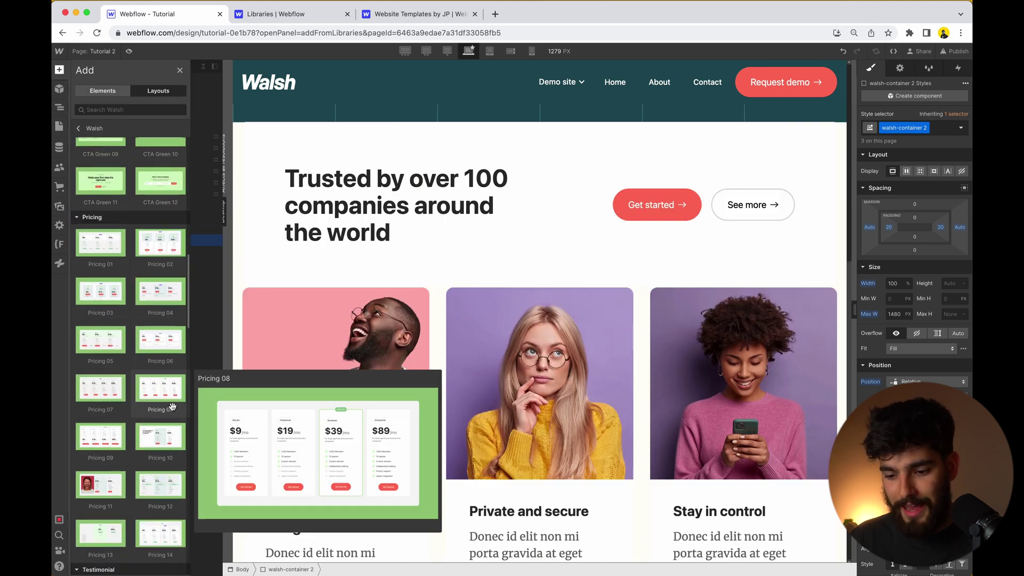
{"action": "scroll", "coordinate": [159, 405], "scroll_direction": "down", "scroll_amount": 5}
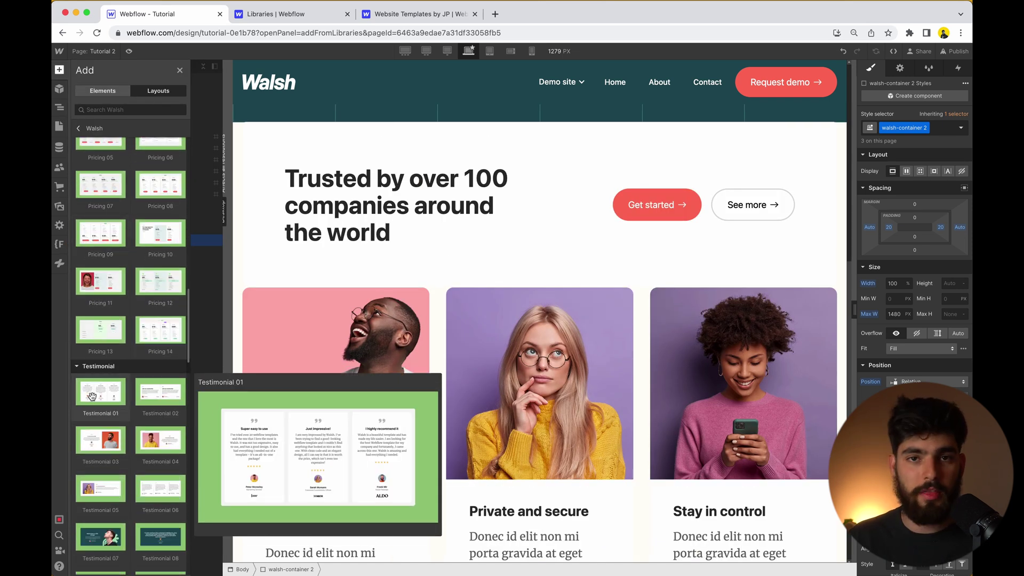
{"action": "left_click", "coordinate": [92, 396]}
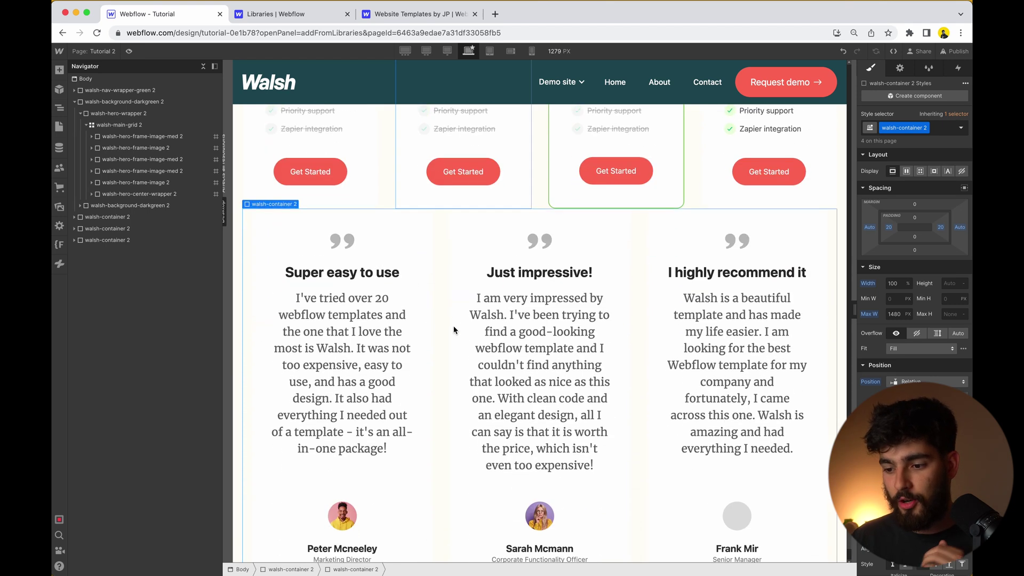
Preview the page and widen it to the 1440px-and-above breakpoint
{"action": "left_click", "coordinate": [128, 51]}
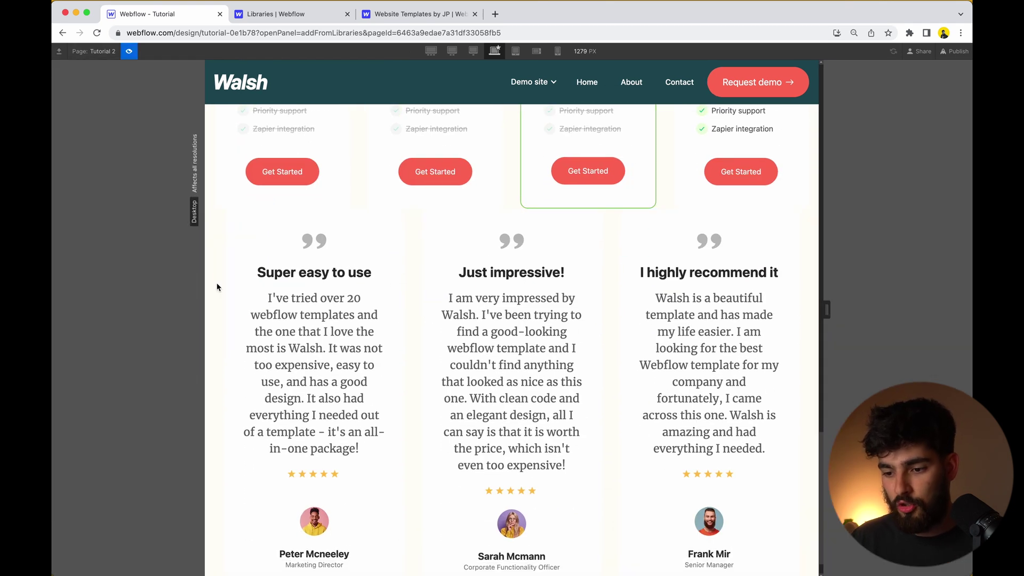
{"action": "left_click_drag", "start_coordinate": [205, 281], "coordinate": [92, 267]}
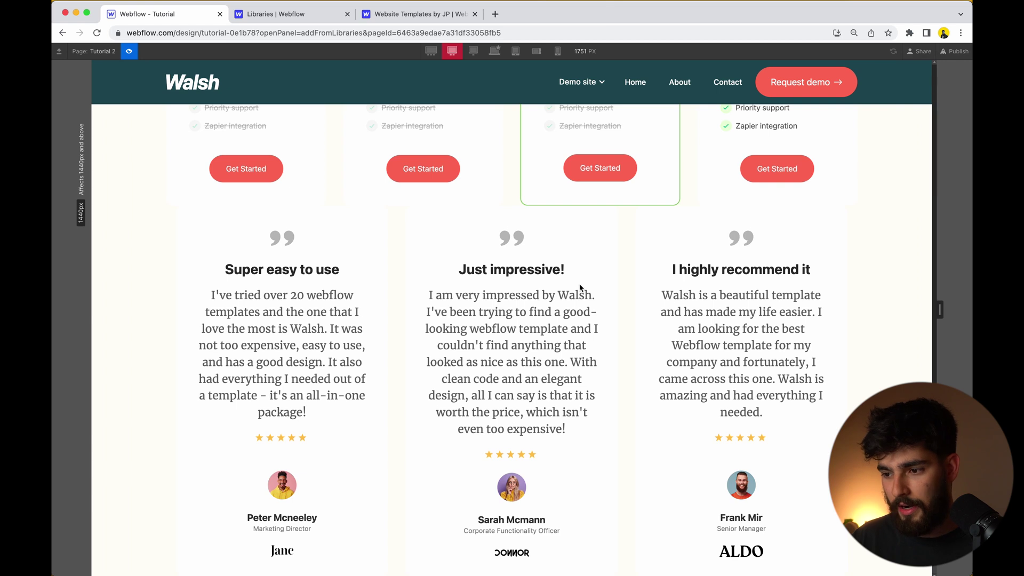
{"action": "scroll", "coordinate": [580, 288], "scroll_direction": "up", "scroll_amount": 15}
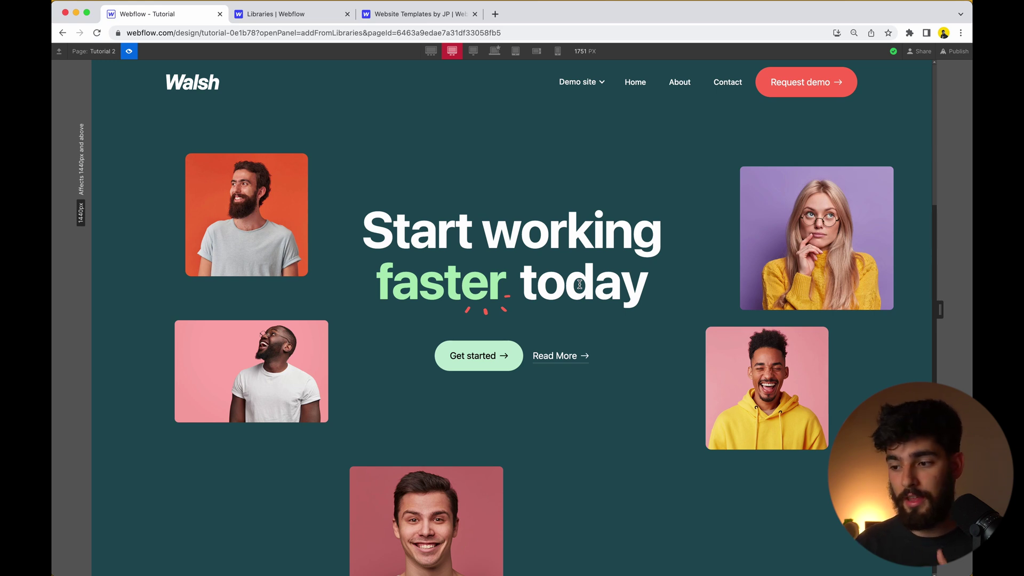
Exit Preview and bring the Walsh Pricing and Testimonial layouts back into view
{"action": "left_click", "coordinate": [128, 51]}
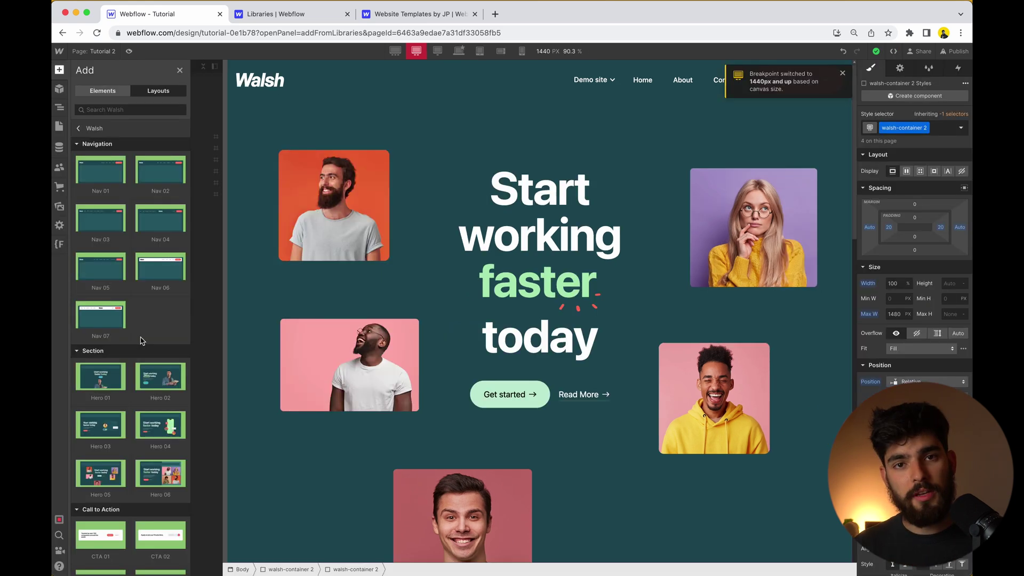
{"action": "scroll", "coordinate": [128, 347], "scroll_direction": "down", "scroll_amount": 10}
{"action": "mouse_move", "coordinate": [128, 347]}
{"action": "scroll", "coordinate": [128, 346], "scroll_direction": "up", "scroll_amount": 8}
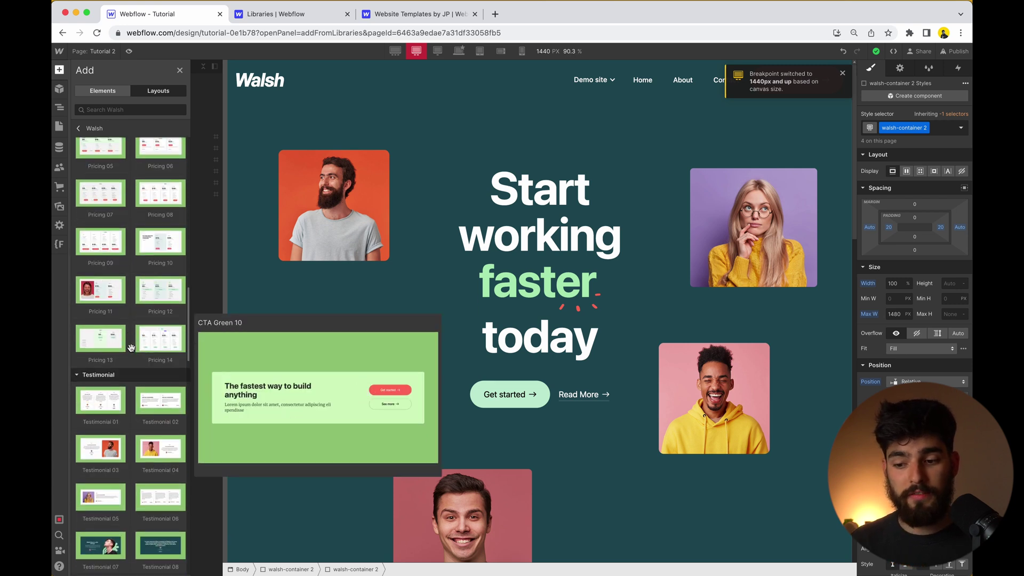
Show the 'Templates by JP' page and scroll its Wow, Faang, Mollie, Hans and Clark templates
{"action": "left_click", "coordinate": [275, 14]}
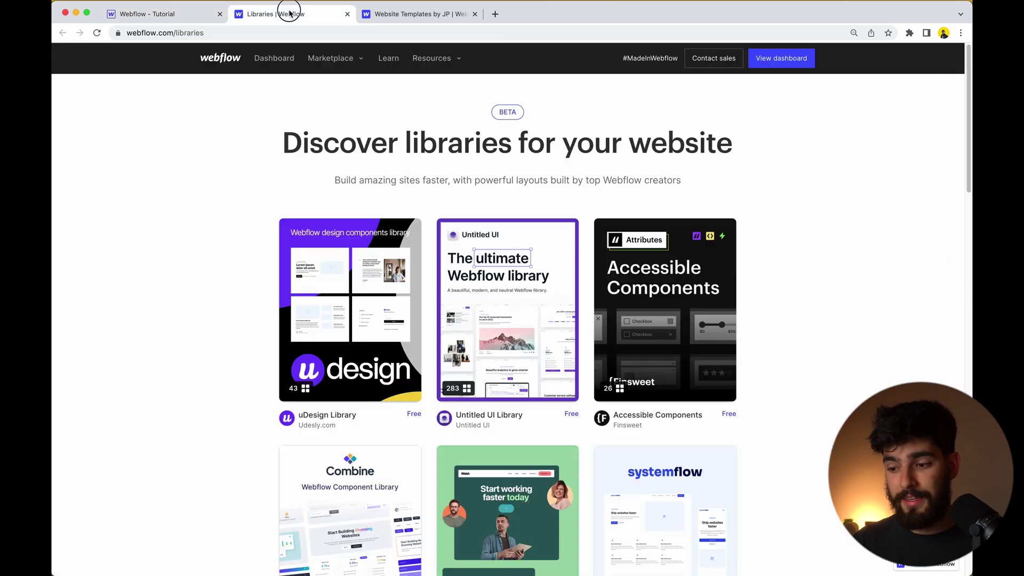
{"action": "scroll", "coordinate": [525, 432], "scroll_direction": "down", "scroll_amount": 5}
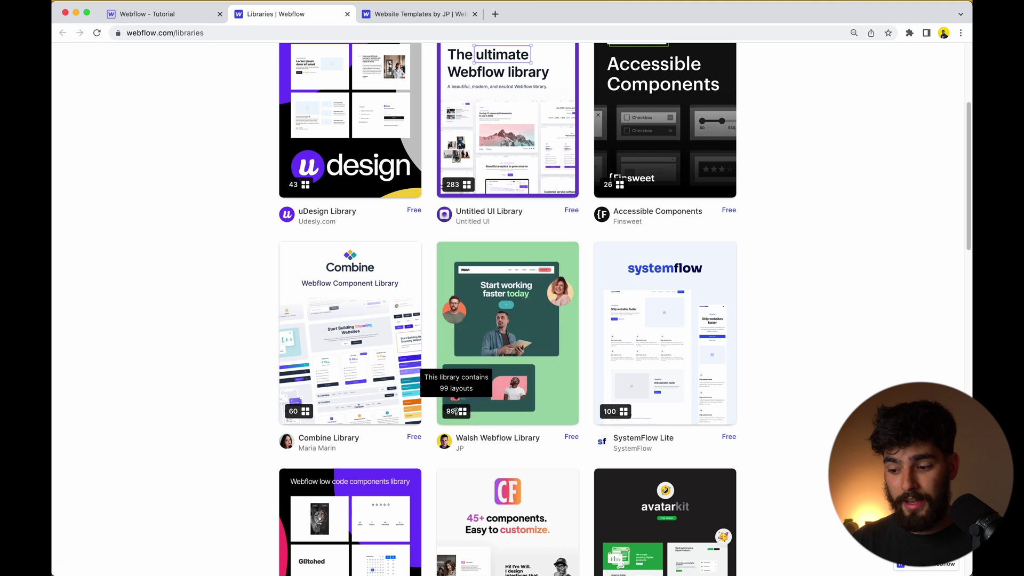
{"action": "left_click", "coordinate": [432, 11]}
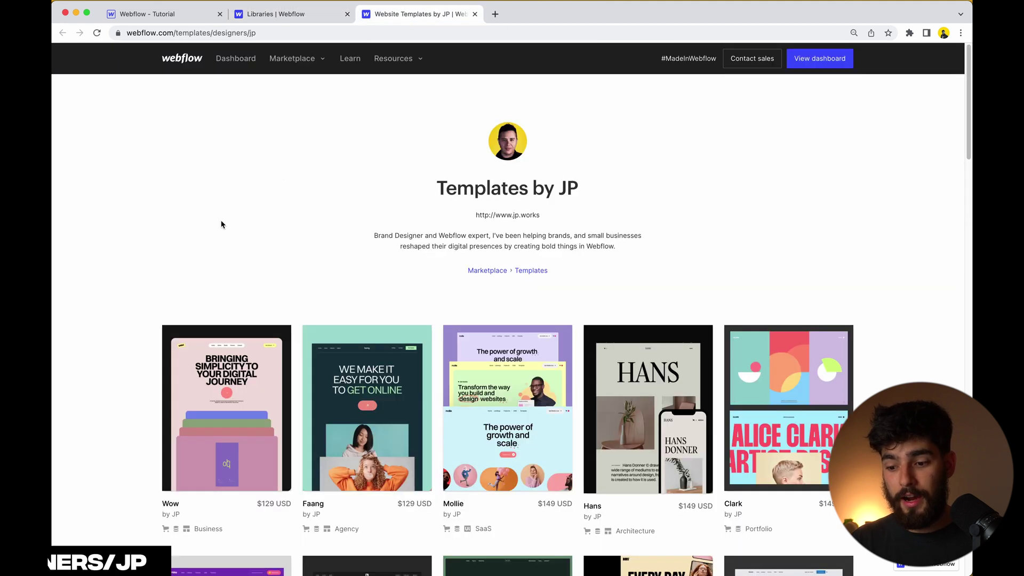
{"action": "scroll", "coordinate": [222, 221], "scroll_direction": "down", "scroll_amount": 6}
{"action": "scroll", "coordinate": [123, 358], "scroll_direction": "down", "scroll_amount": 3}
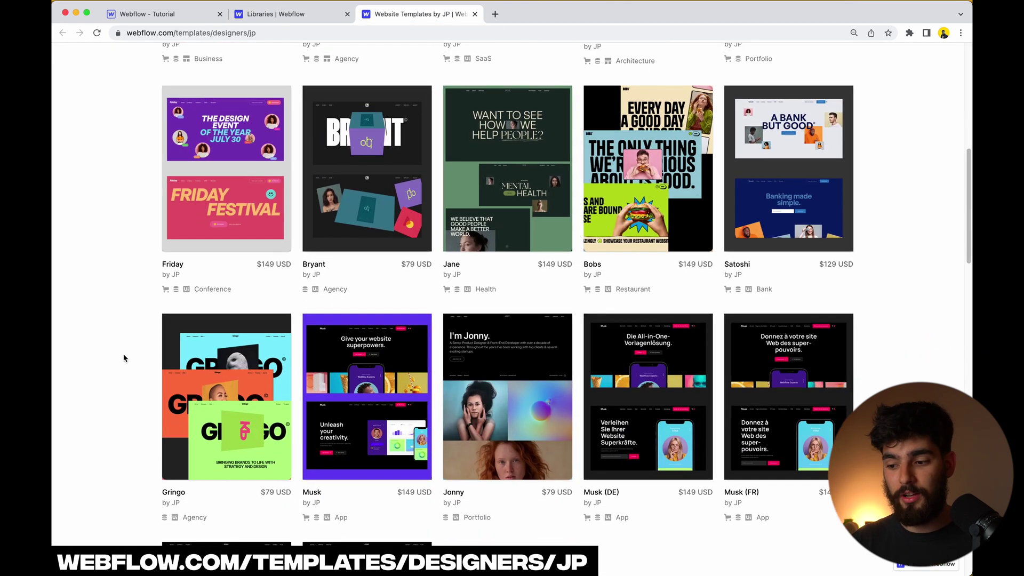
{"action": "scroll", "coordinate": [124, 357], "scroll_direction": "up", "scroll_amount": 10}
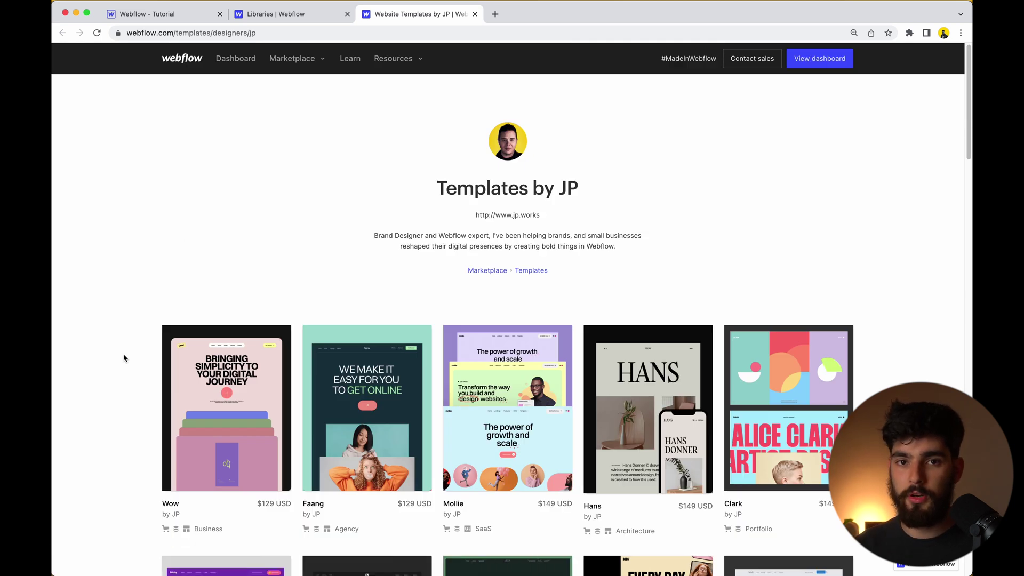
{"action": "scroll", "coordinate": [124, 358], "scroll_direction": "down", "scroll_amount": 3}
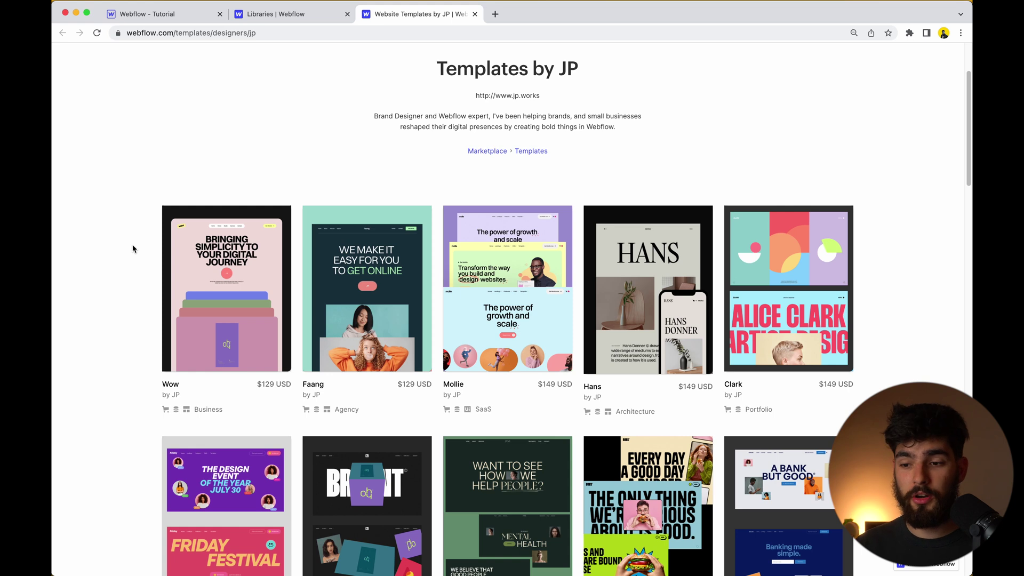
{"action": "left_click", "coordinate": [163, 14]}
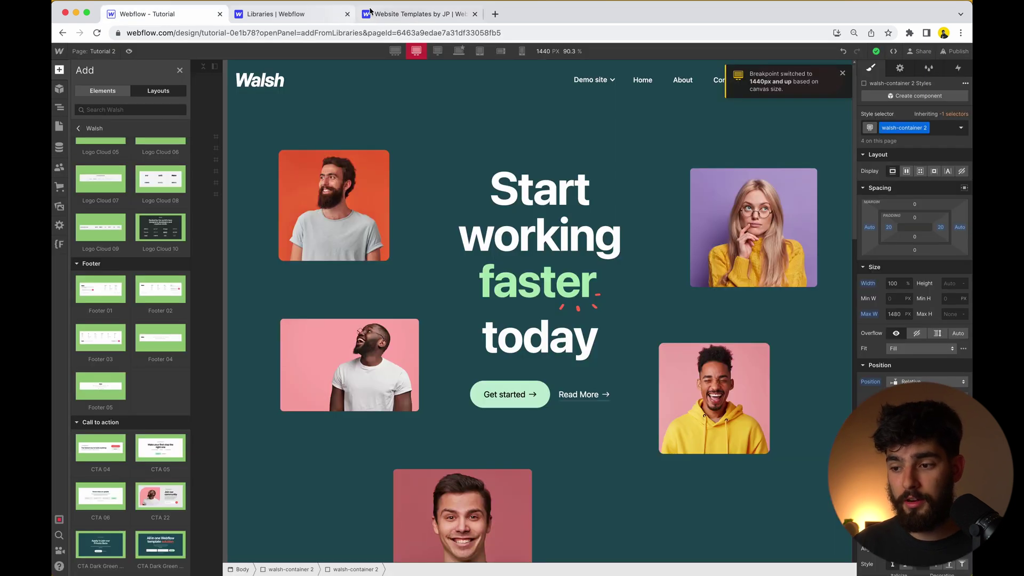
{"action": "left_click", "coordinate": [370, 11]}
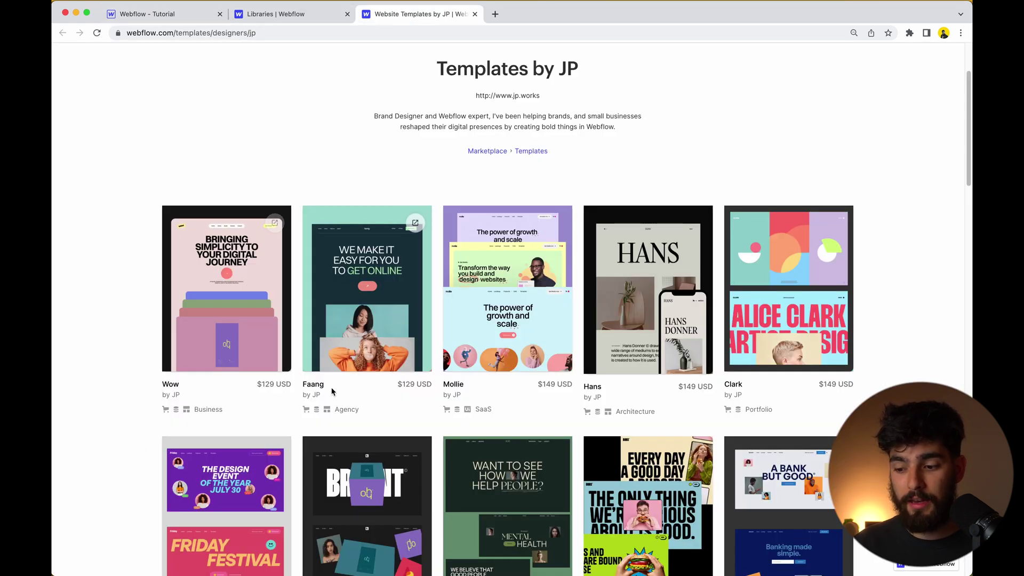
{"action": "scroll", "coordinate": [125, 216], "scroll_direction": "up", "scroll_amount": 3}
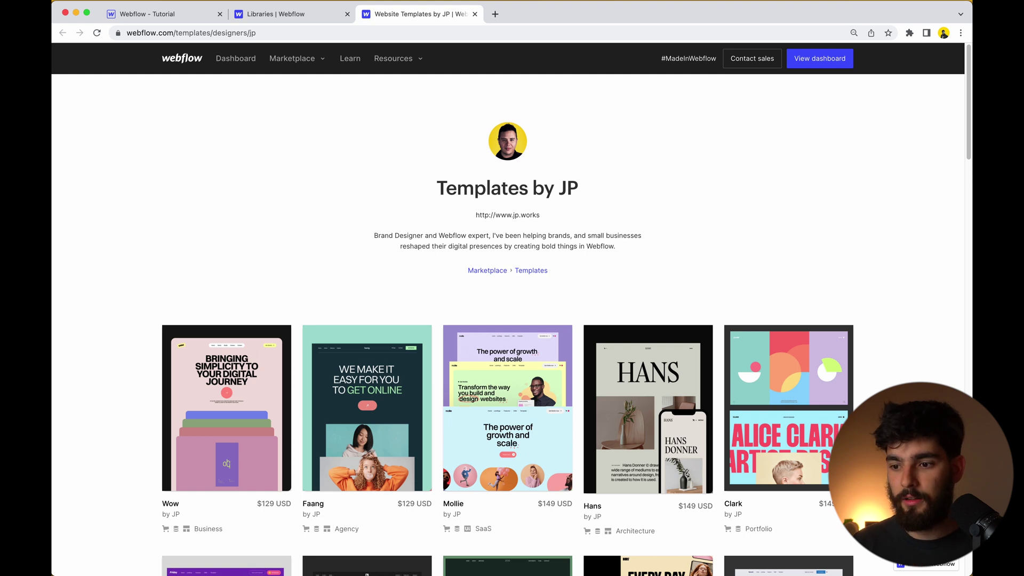
Look through the Accessible Components library, then open the Untitled UI Library details
{"action": "key", "text": "ctrl+shift+Tab"}
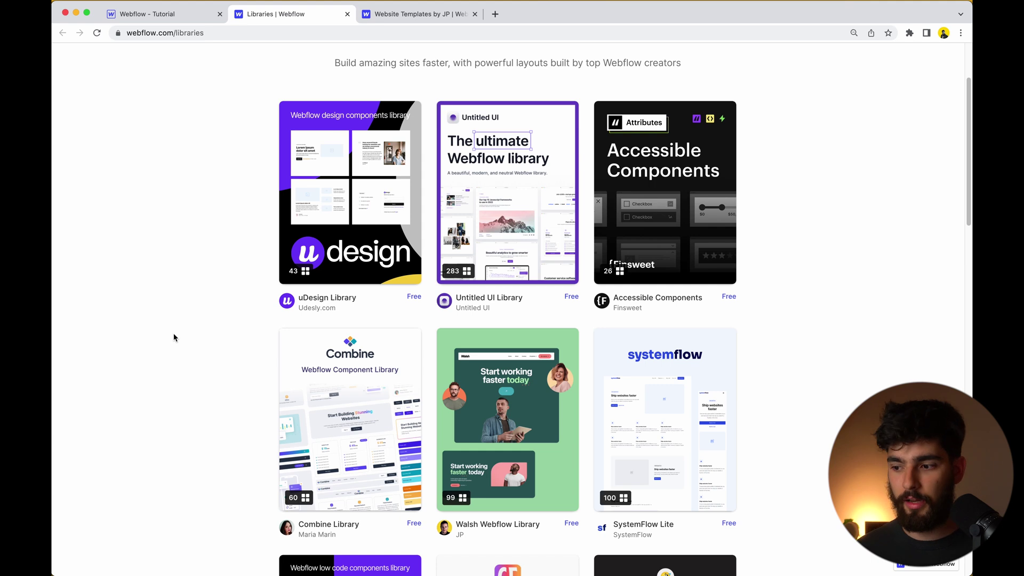
{"action": "left_click", "coordinate": [665, 193]}
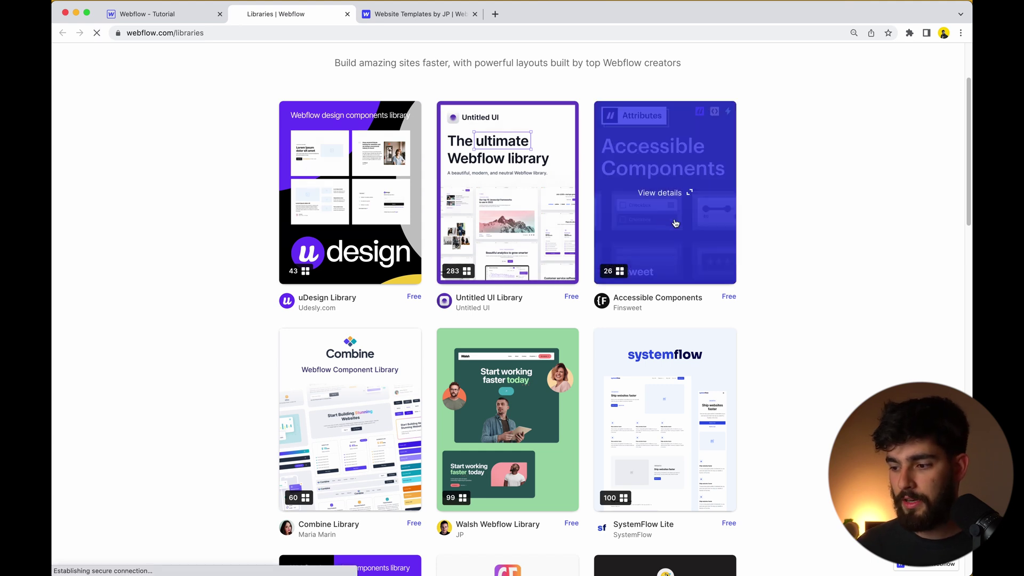
{"action": "scroll", "coordinate": [290, 354], "scroll_direction": "down", "scroll_amount": 5}
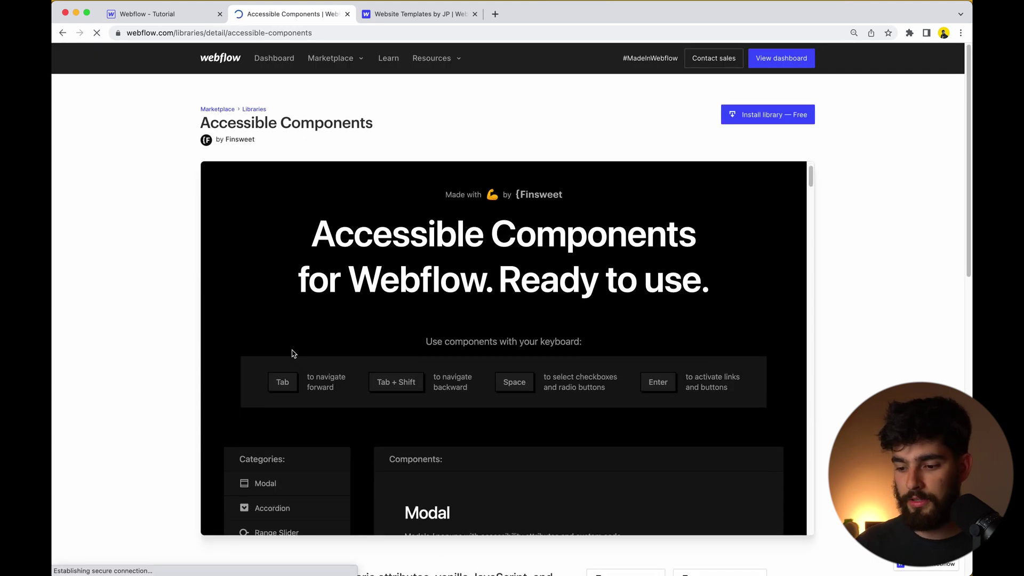
{"action": "scroll", "coordinate": [293, 352], "scroll_direction": "down", "scroll_amount": 2}
{"action": "scroll", "coordinate": [458, 335], "scroll_direction": "down", "scroll_amount": 5}
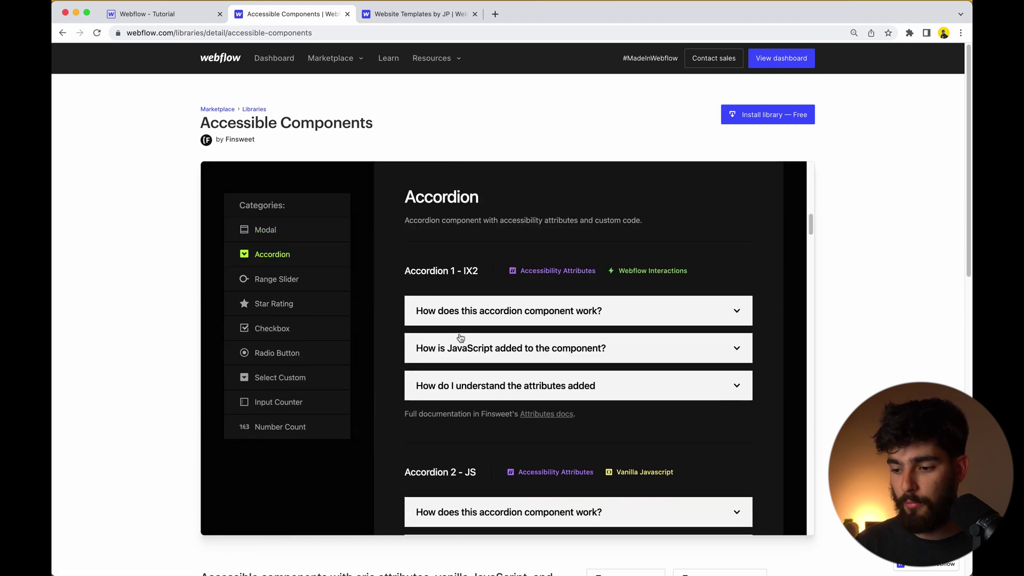
{"action": "scroll", "coordinate": [458, 338], "scroll_direction": "down", "scroll_amount": 5}
{"action": "scroll", "coordinate": [109, 330], "scroll_direction": "left", "scroll_amount": 5}
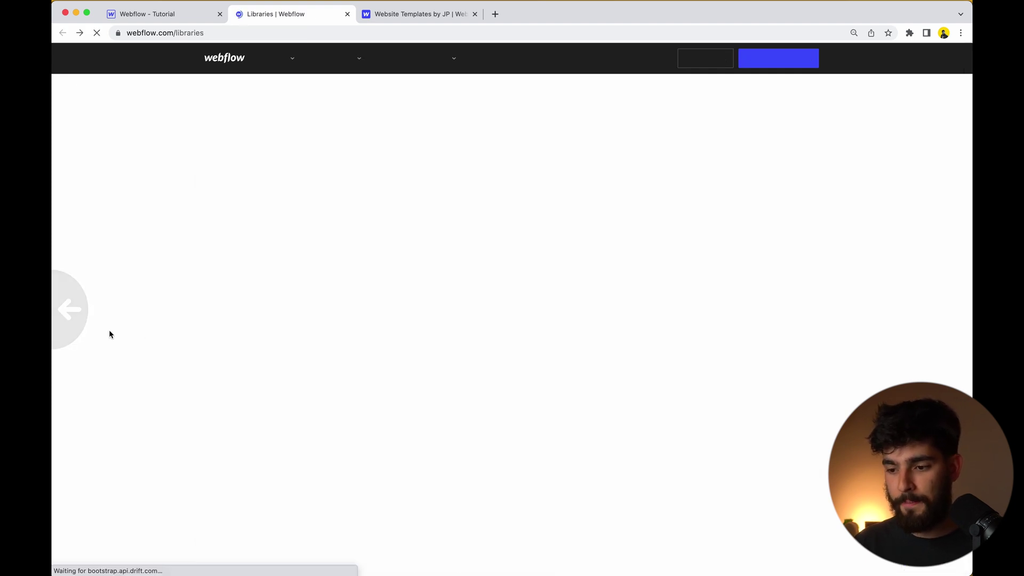
{"action": "scroll", "coordinate": [109, 330], "scroll_direction": "down", "scroll_amount": 3}
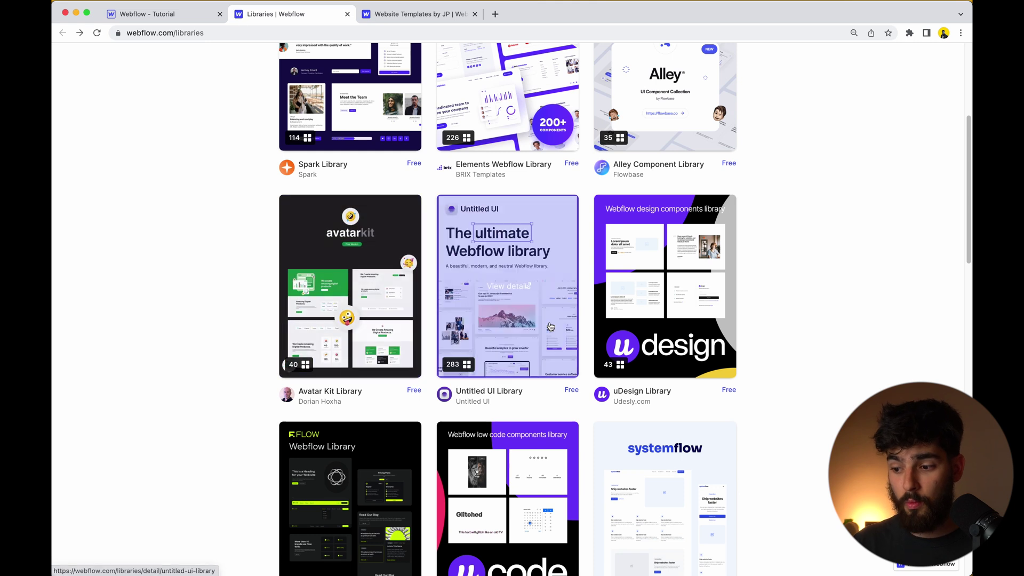
{"action": "left_click", "coordinate": [549, 302]}
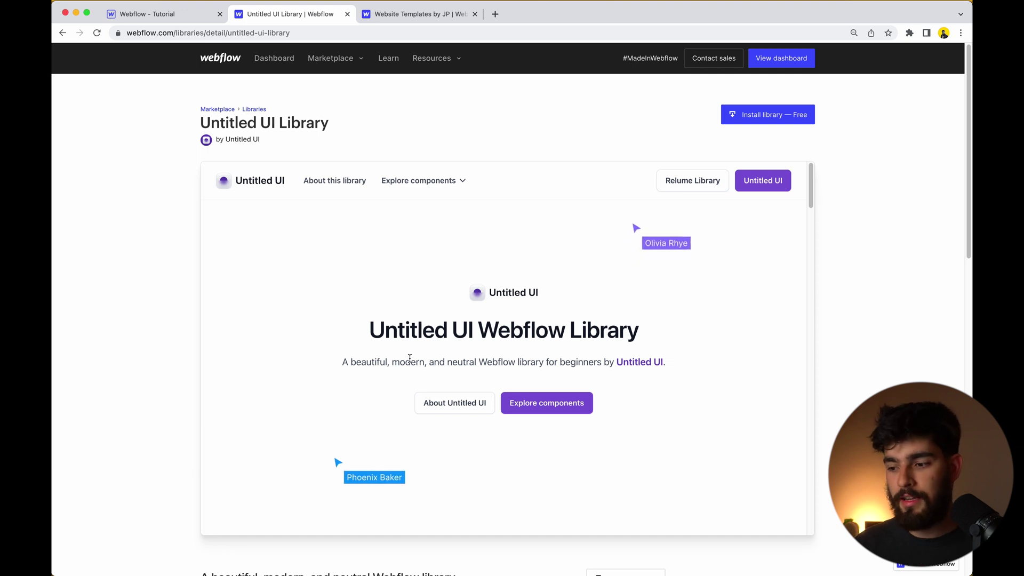
Scroll through the Untitled UI Library embed
{"action": "scroll", "coordinate": [410, 357], "scroll_direction": "down", "scroll_amount": 5}
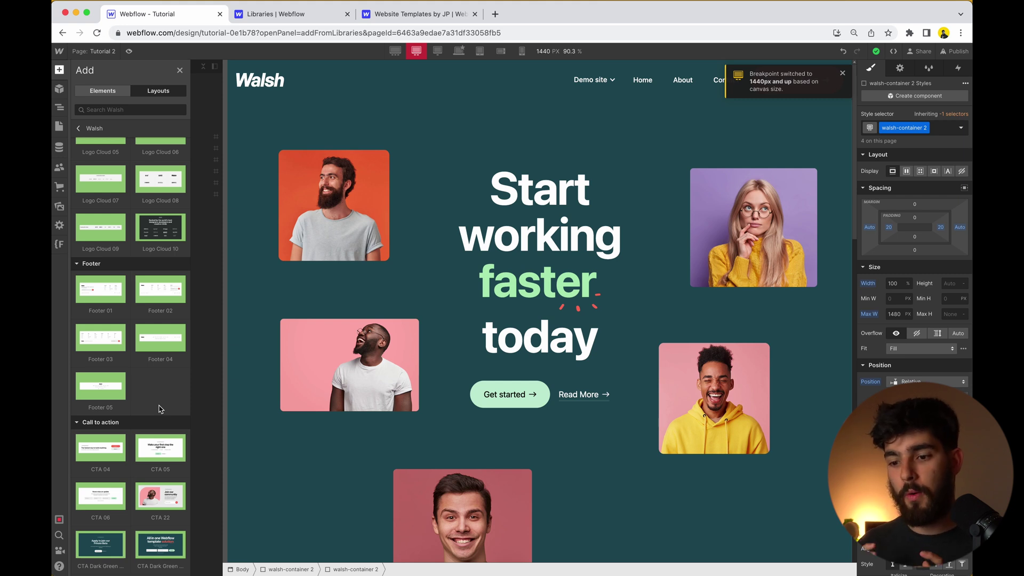
{"action": "scroll", "coordinate": [159, 409], "scroll_direction": "up", "scroll_amount": 10}
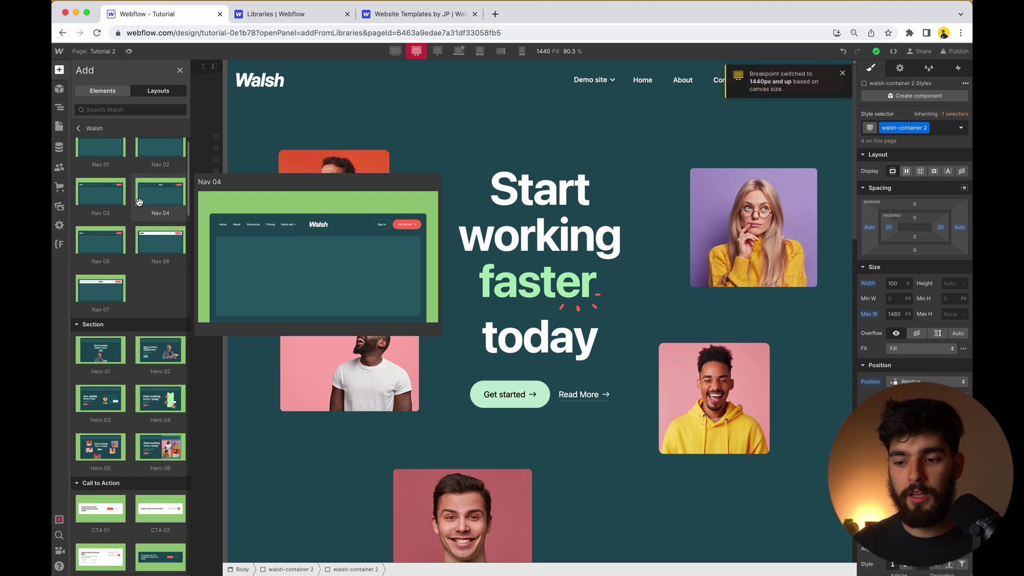
{"action": "mouse_move", "coordinate": [107, 145]}
{"action": "scroll", "coordinate": [107, 160], "scroll_direction": "up", "scroll_amount": 1}
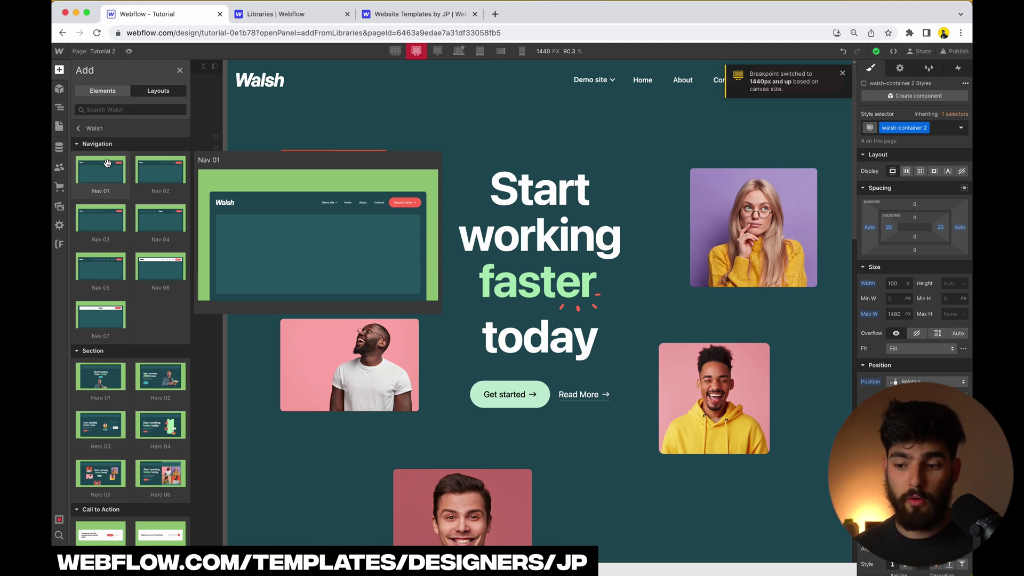
Switch back to the 'Libraries | Webflow' directory tab
{"action": "left_click", "coordinate": [275, 13]}
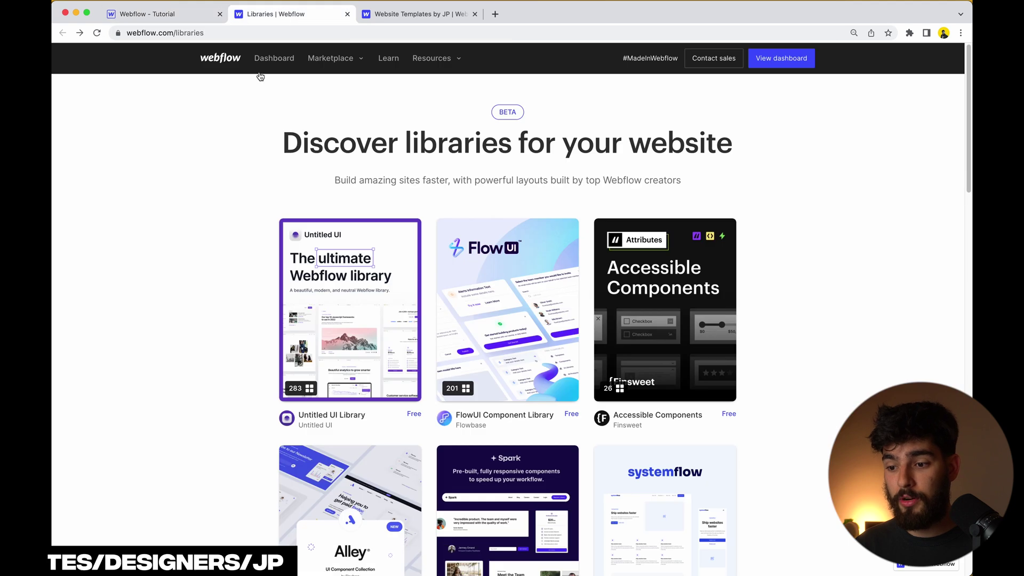